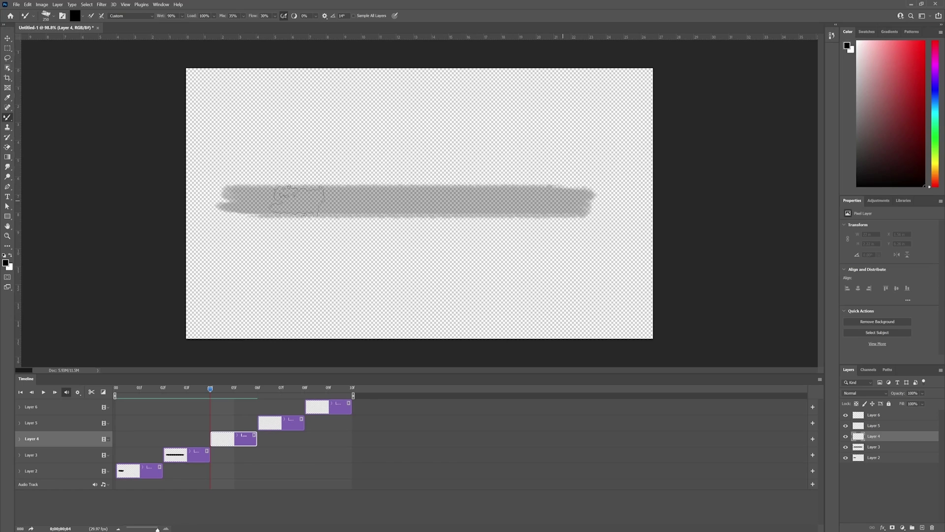
Step: Undo the last stroke and paint a thick black brush stroke on Layer 4, longer at the right end than the previous frame's stroke
key(ctrl+z)
drag(265, 199, 448, 196)
shift+click(606, 200)
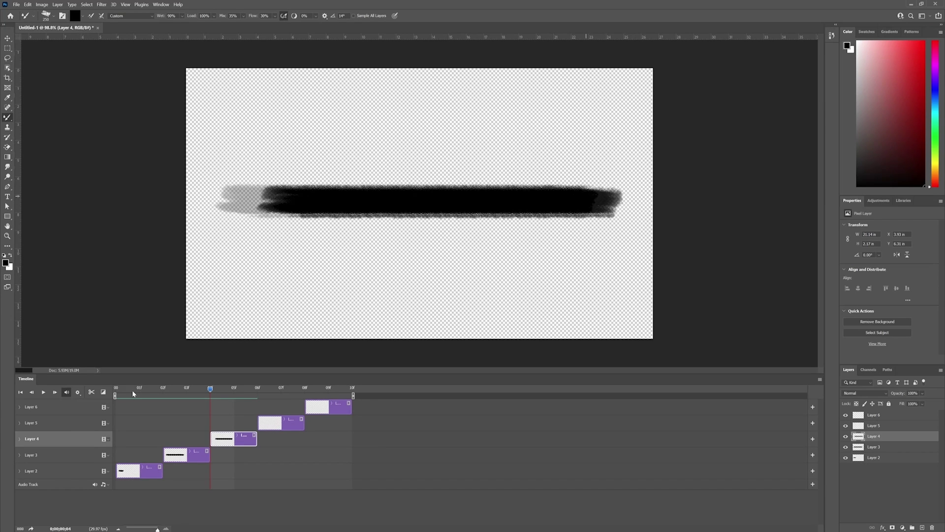
Step: Advance two frames, activate the next layer up and begin painting that frame's brush stroke over the right half of the mark
key(Right)
key(Right)
key(alt+bracketright)
drag(563, 199, 496, 199)
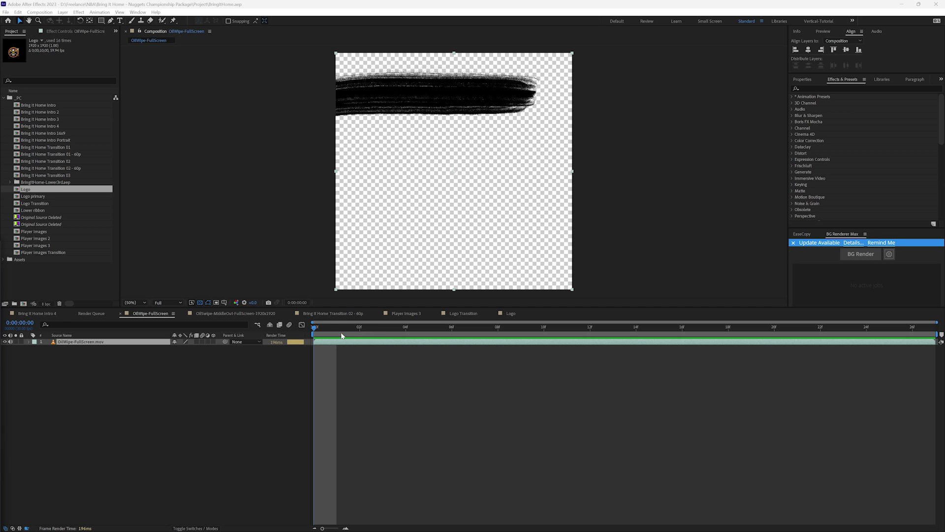
Step: Switch to After Effects and preview the brush wipe animations in the OilWipe-FullScreen and OilSwipe-MiddleOut-FullScreen-1920x1920 compositions
mouse_move(322, 326)
mouse_down()
mouse_move(696, 341)
mouse_move(545, 328)
mouse_move(317, 327)
mouse_move(585, 327)
mouse_move(318, 319)
mouse_move(616, 327)
mouse_move(310, 328)
mouse_move(565, 327)
mouse_move(312, 337)
mouse_move(336, 327)
mouse_move(705, 327)
mouse_move(435, 343)
mouse_move(300, 339)
mouse_up()
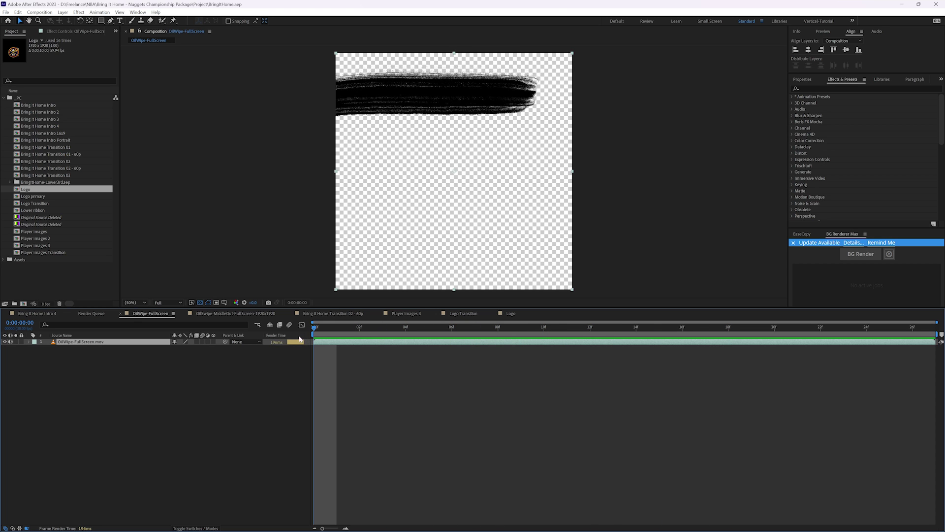
click(216, 316)
mouse_move(325, 330)
mouse_down()
mouse_move(310, 329)
mouse_move(817, 327)
mouse_move(720, 326)
mouse_move(794, 330)
mouse_up()
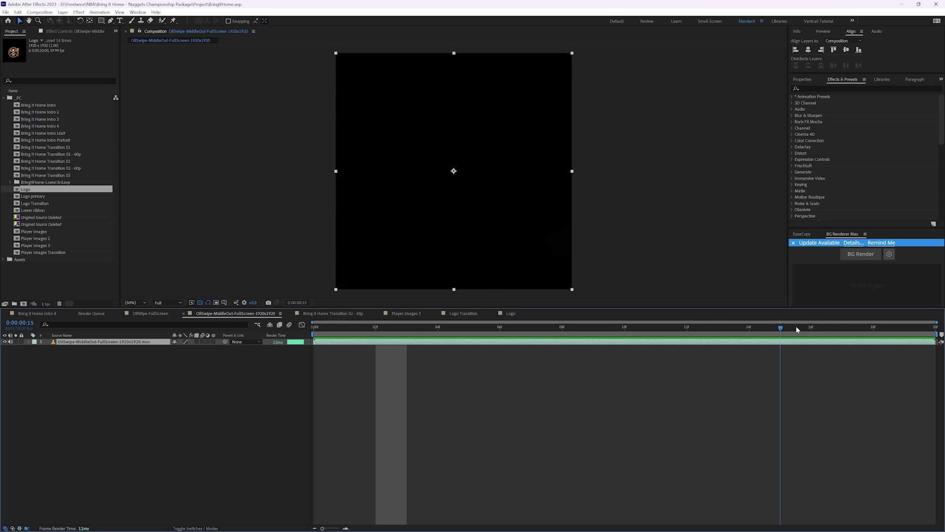
key(space)
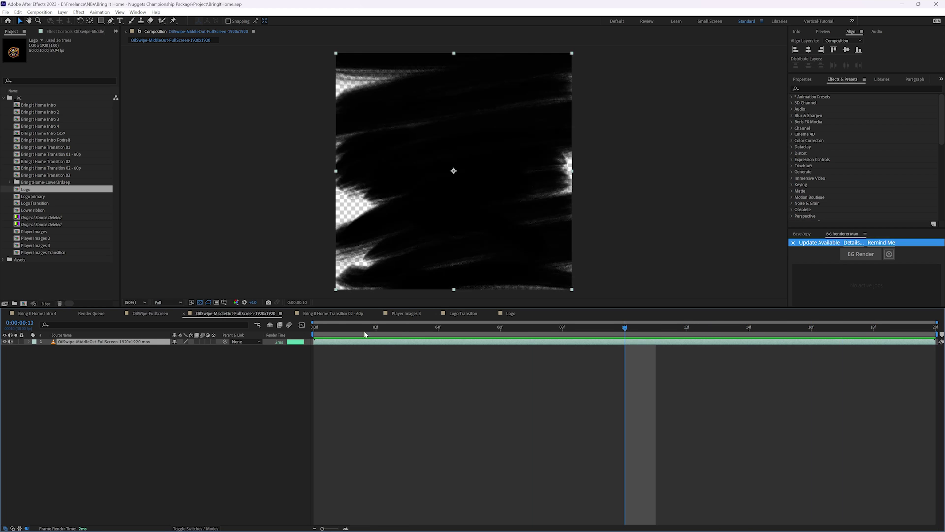
click(151, 313)
drag(317, 327, 774, 329)
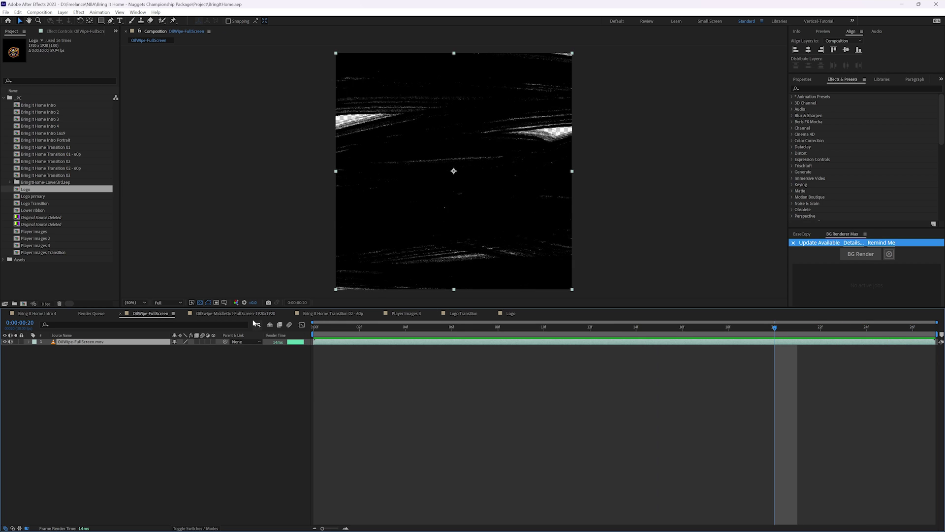
Step: Open the Bring It Home Transition 02 - 60p composition and inspect its opening frames and the Logo Transition layers
click(337, 316)
drag(353, 328, 308, 333)
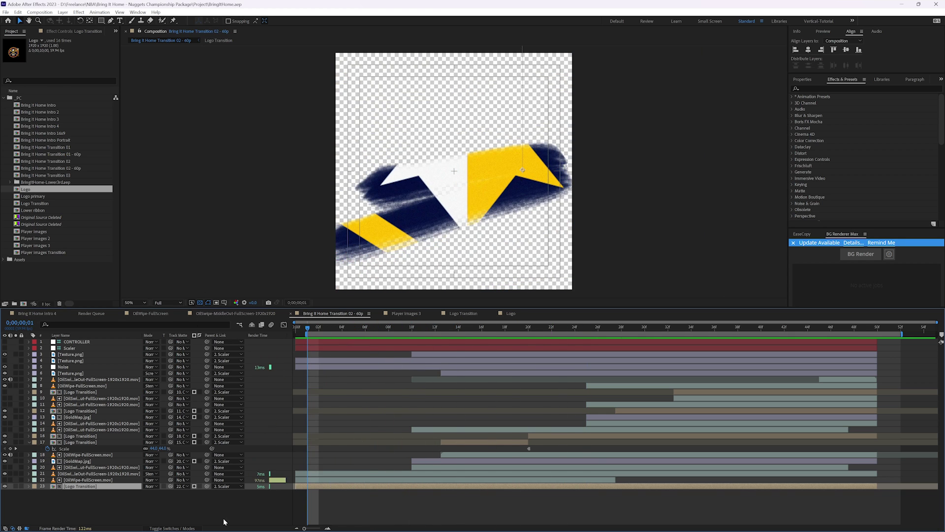
click(147, 489)
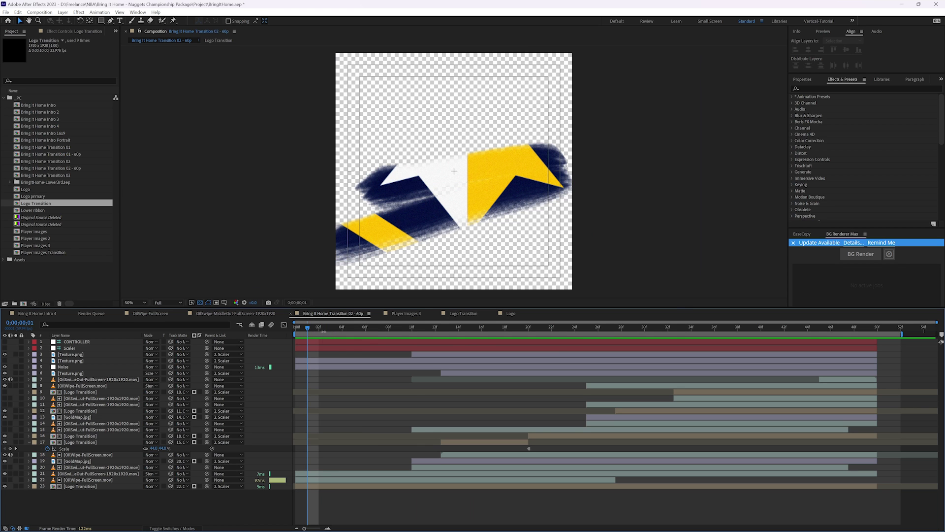
mouse_move(308, 329)
mouse_down()
mouse_move(501, 328)
mouse_move(319, 329)
mouse_up()
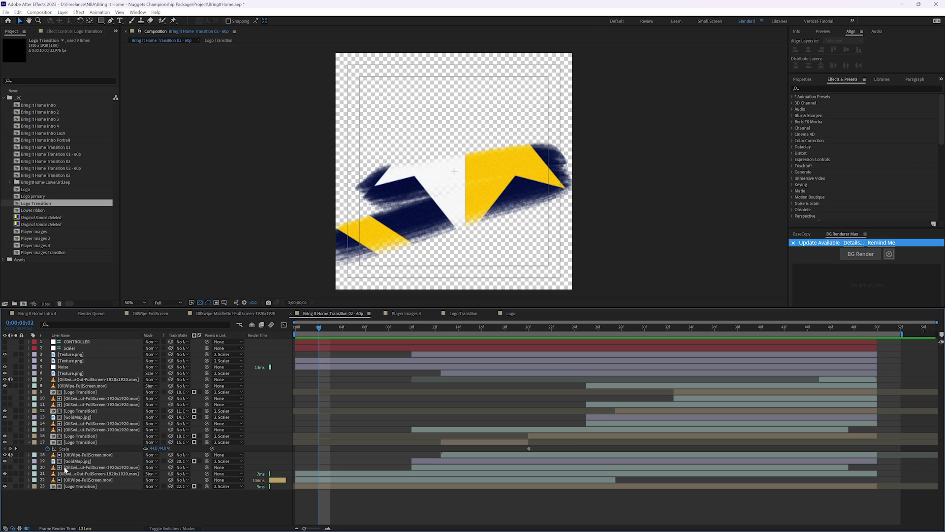
click(92, 436)
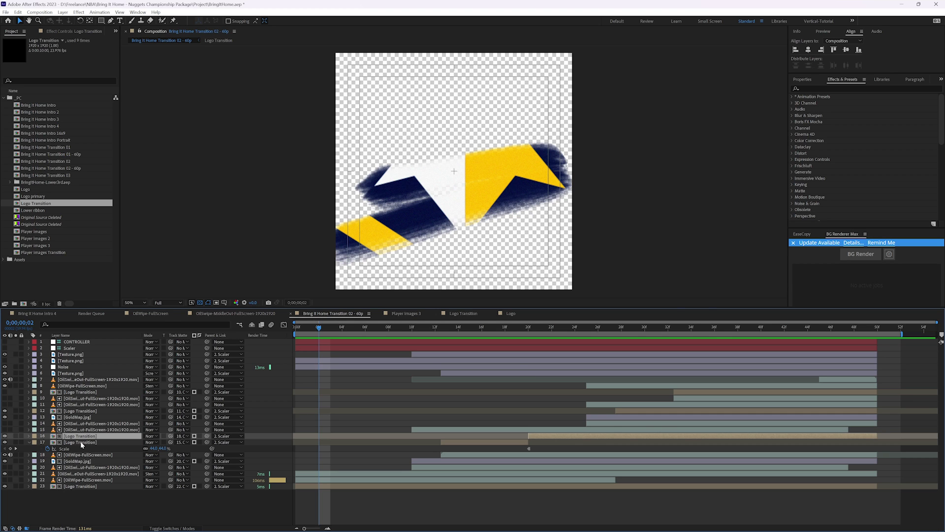
click(82, 443)
click(83, 437)
Step: Examine how the brush strokes reveal the logo over the first 19 frames of the transition
drag(313, 331, 455, 315)
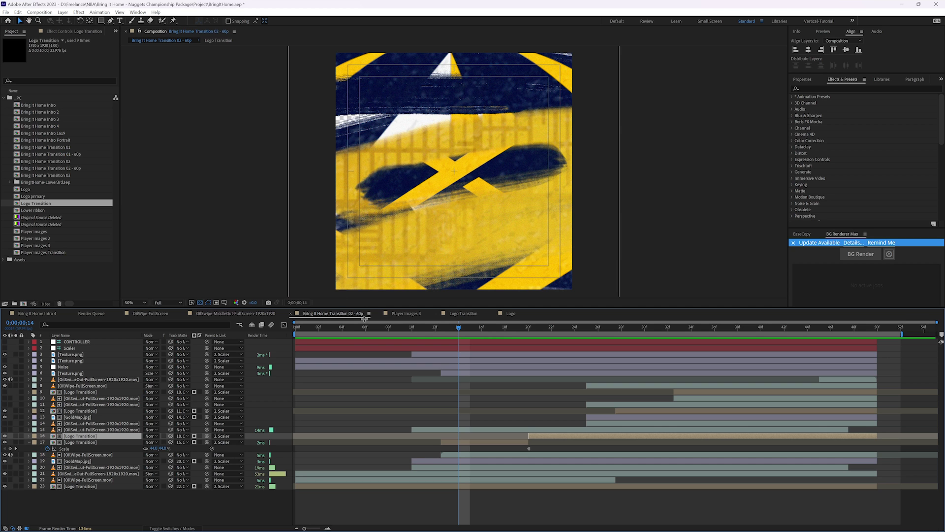
drag(453, 333, 377, 333)
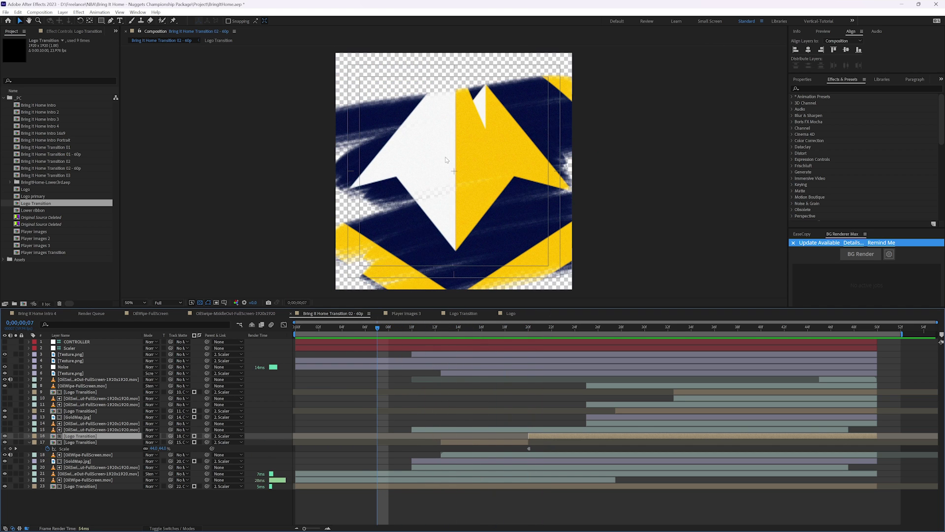
drag(386, 330, 494, 313)
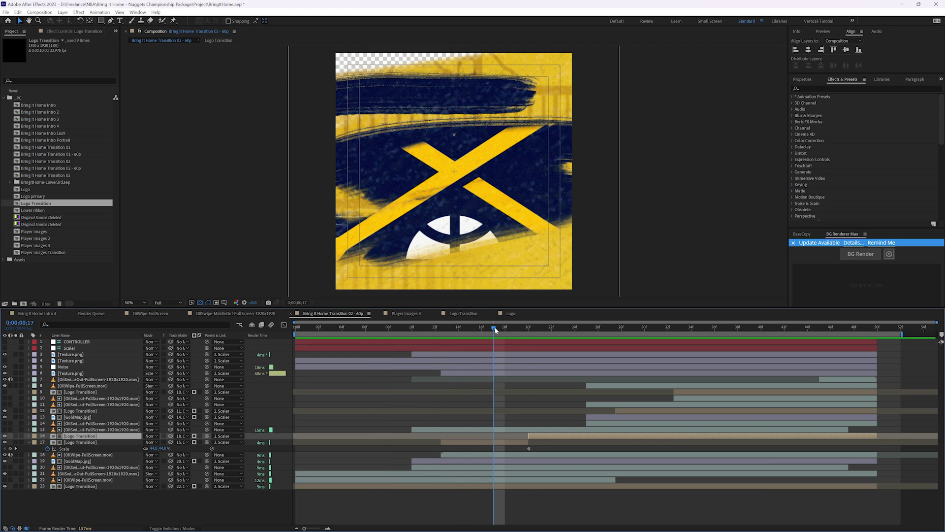
drag(494, 327, 516, 327)
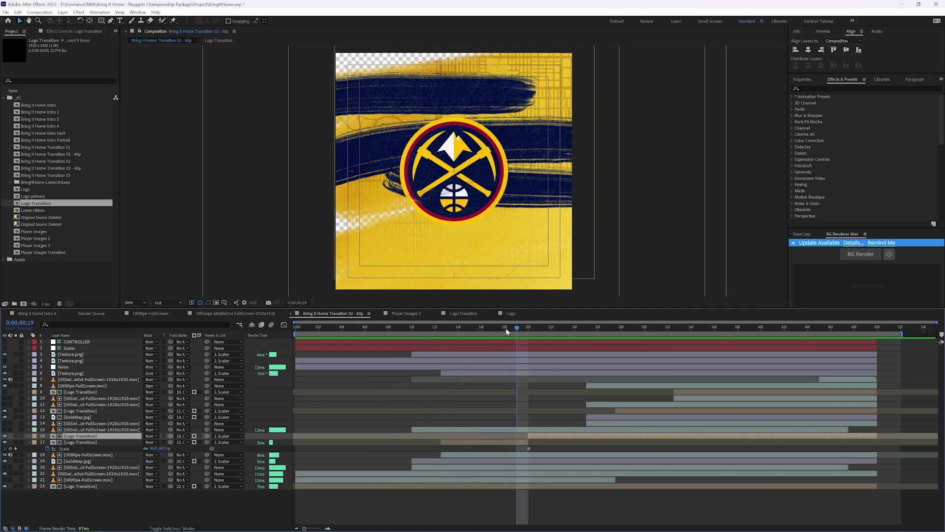
Step: Inspect layers 21 and 22, the brush wipe clips above the bottom Logo Transition layer, and widen the layer name column to show full file names
click(99, 474)
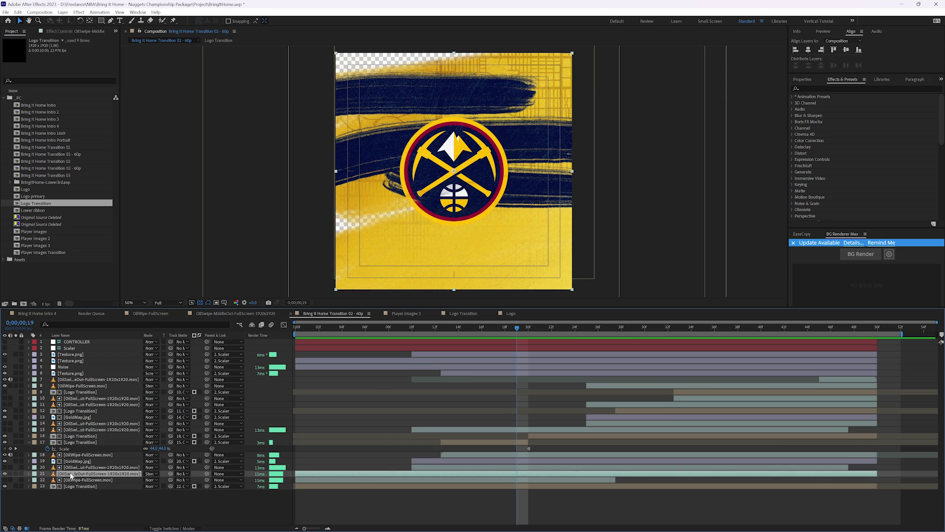
click(99, 479)
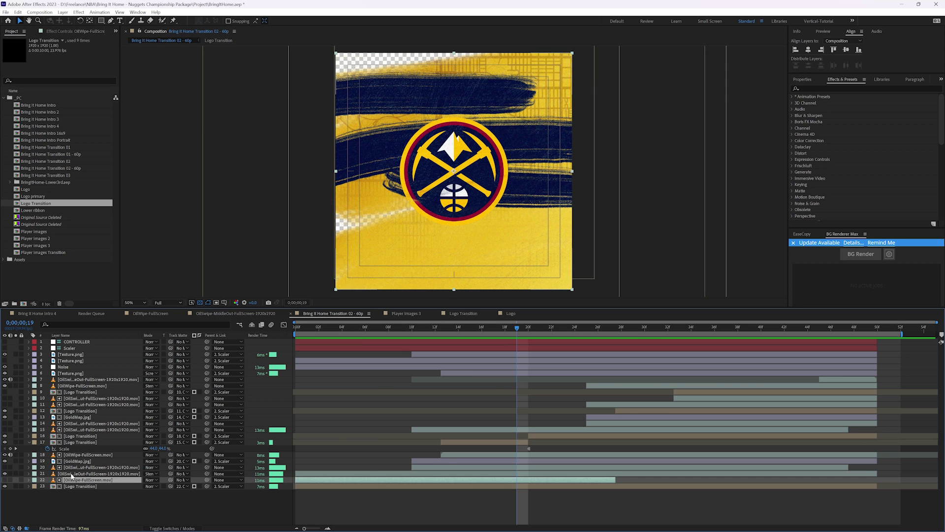
click(108, 475)
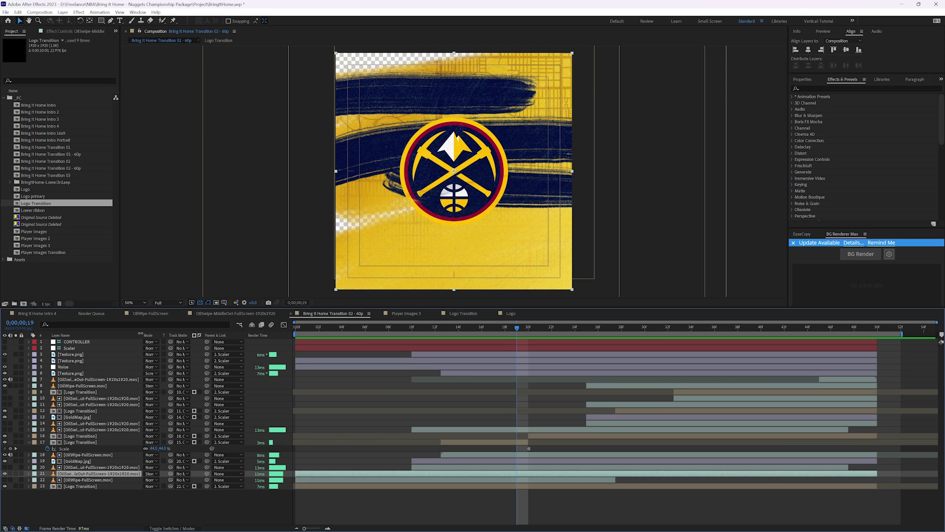
drag(142, 334, 171, 333)
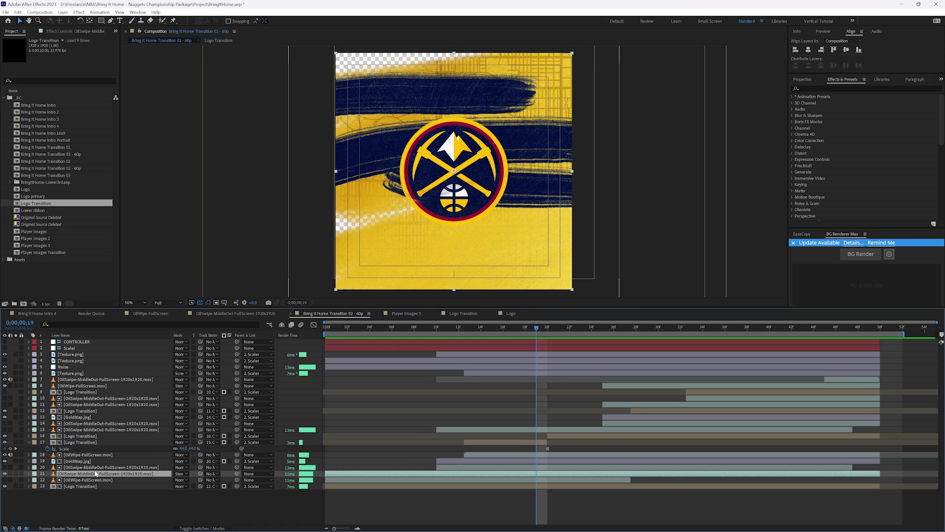
Step: Review the overlapping gold and navy brush wipes around frames 16 and 17 of the transition
drag(431, 330, 504, 328)
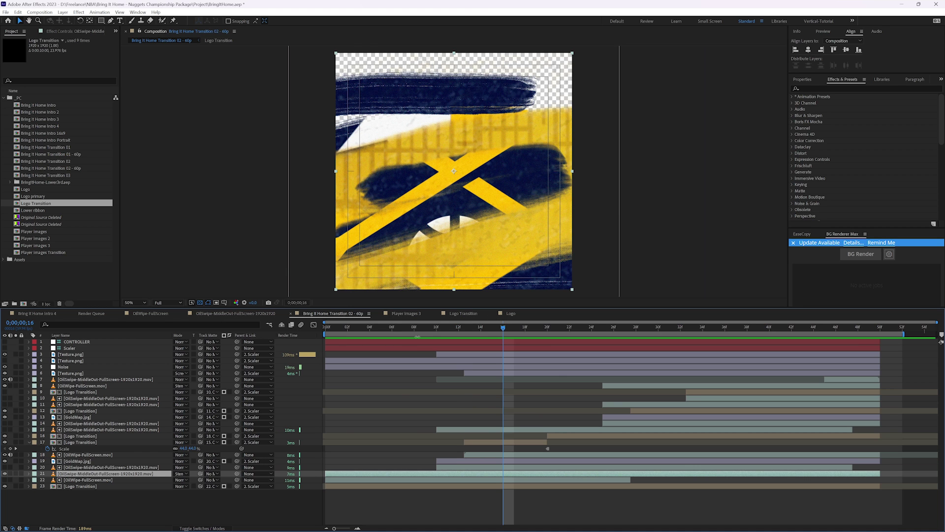
drag(500, 326, 479, 313)
key(space)
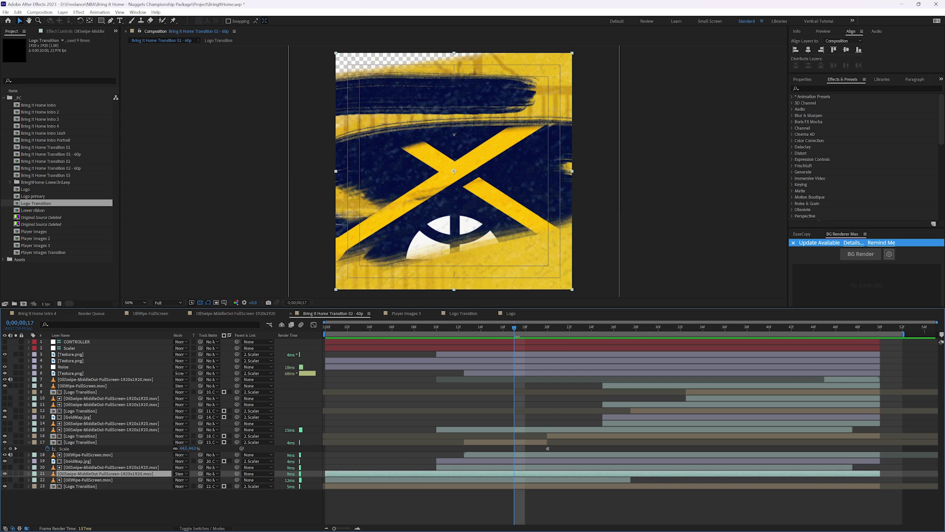
Step: Step through frames 26 to 38 to examine how the second set of brush wipes covers the full logo and brings in the smaller one
drag(514, 329, 646, 335)
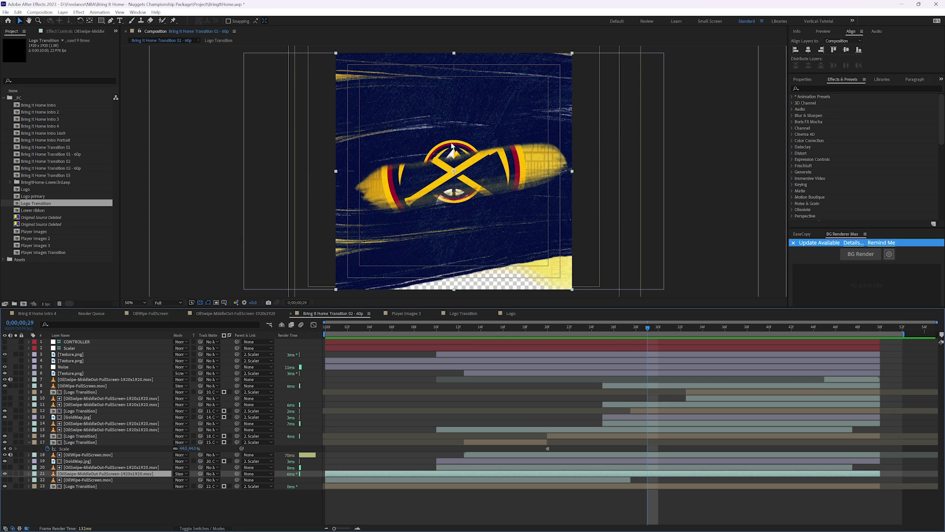
mouse_move(651, 326)
mouse_down()
mouse_move(619, 327)
mouse_move(635, 328)
mouse_up()
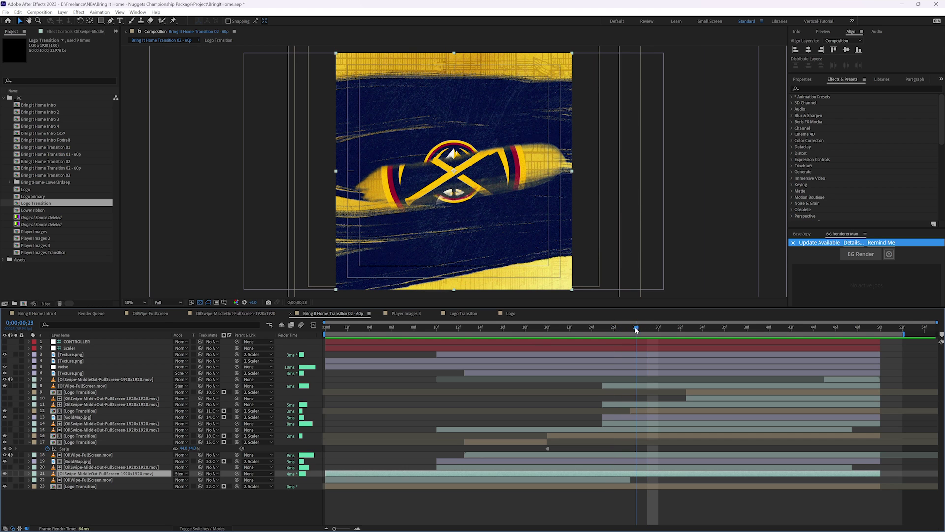
key(Page_Up)
key(Page_Up)
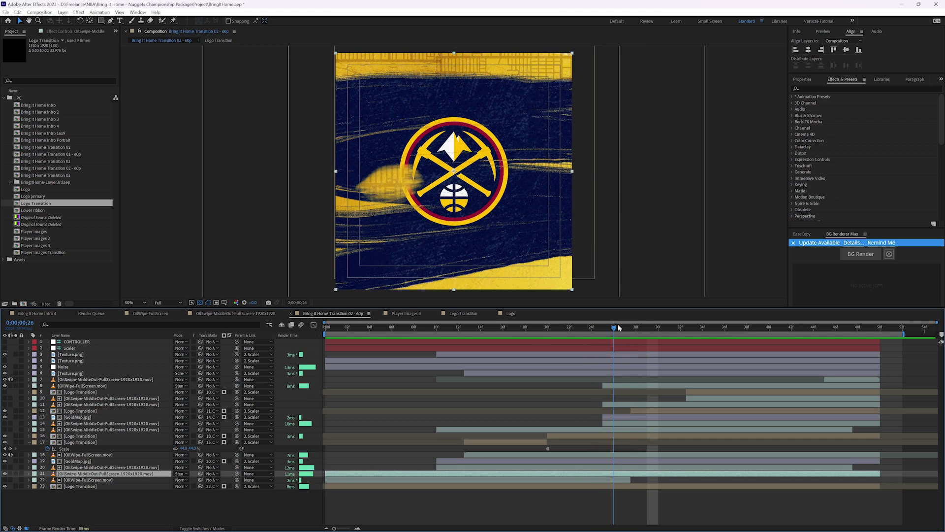
key(Page_Down)
key(Page_Down)
key(Page_Down)
key(Page_Down)
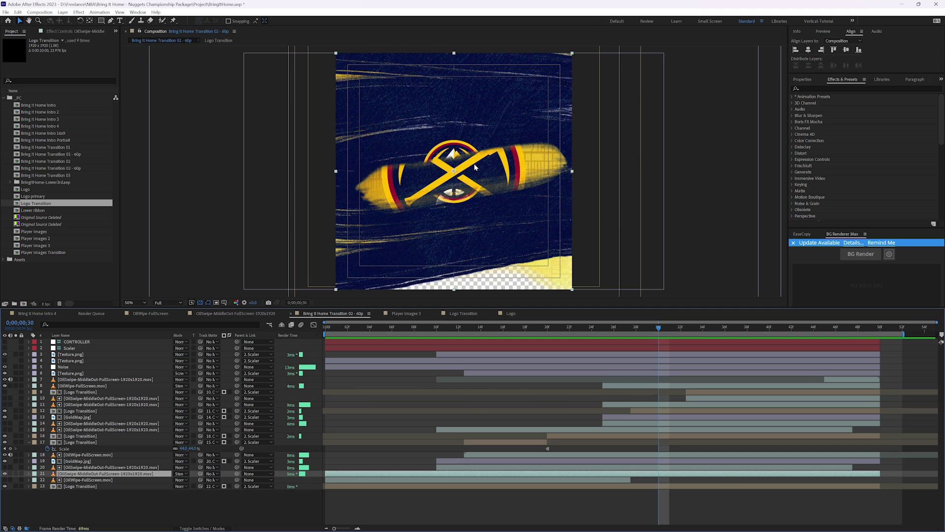
mouse_move(661, 327)
mouse_down()
mouse_move(817, 331)
mouse_move(747, 333)
mouse_up()
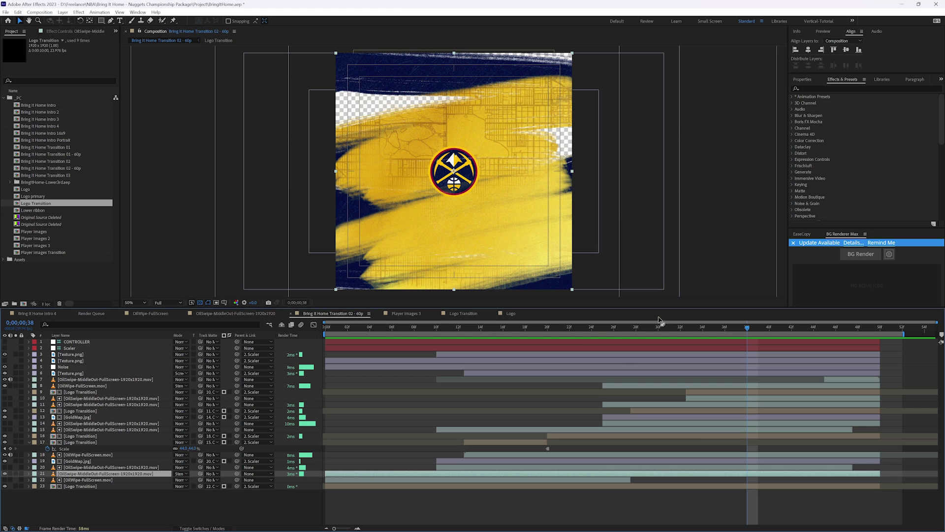
Step: Return to the start of the transition and play it back to review the complete brush wipe sequence
drag(746, 329, 573, 328)
mouse_move(472, 325)
mouse_down()
mouse_move(305, 326)
mouse_move(846, 347)
mouse_move(302, 335)
mouse_up()
key(space)
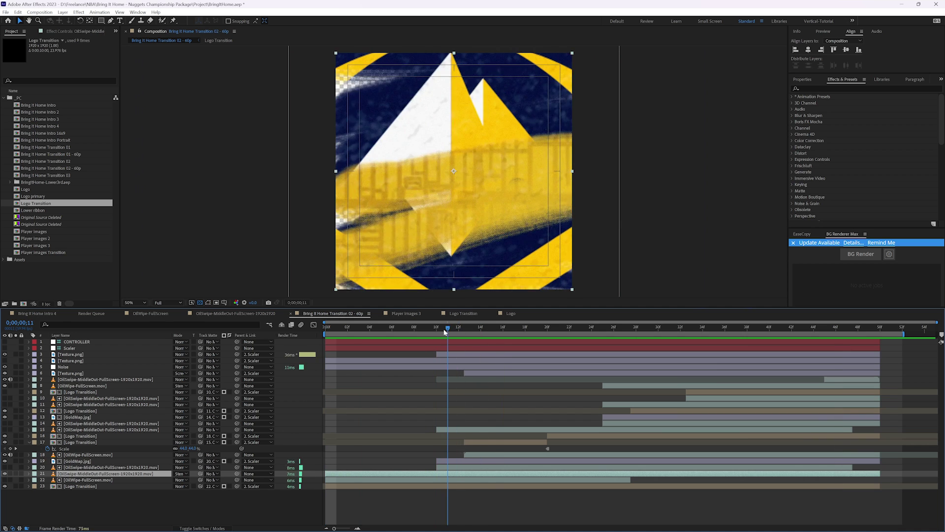
key(space)
drag(715, 345, 848, 350)
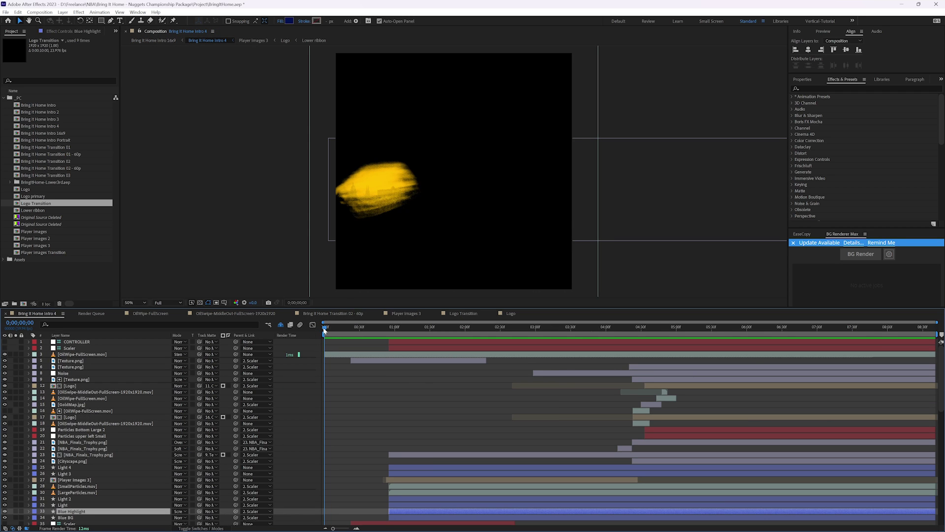
Step: Open the start of the Bring It Home Intro 4 composition and select the G White Text 4 layer among the lettering layers
mouse_move(326, 327)
mouse_down()
mouse_move(359, 329)
mouse_move(327, 329)
mouse_up()
scroll(371, 382, down, 10)
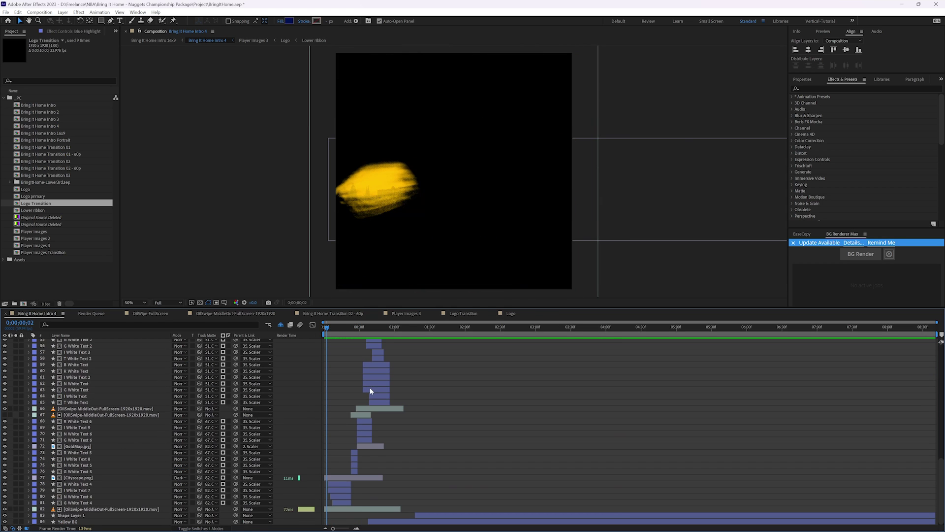
click(74, 503)
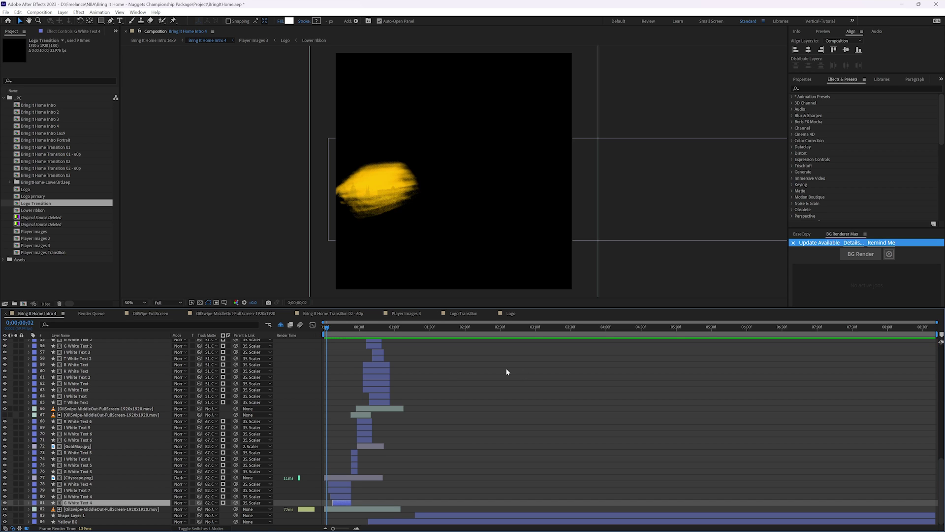
Step: Examine how the brush wipes reveal and recolour the RING and BRING IT lettering between frames 17 and 40 of the intro
drag(326, 332, 353, 326)
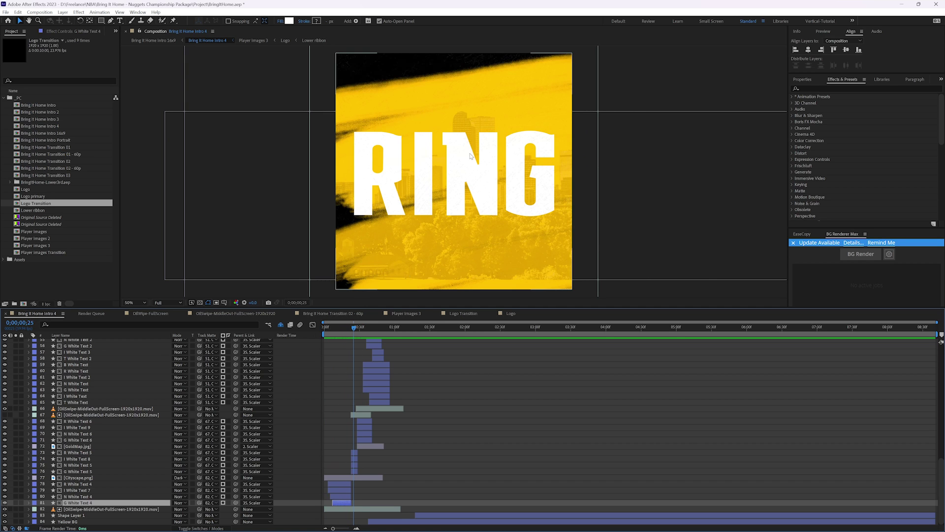
mouse_move(355, 329)
mouse_down()
mouse_move(341, 326)
mouse_move(373, 327)
mouse_move(365, 327)
mouse_up()
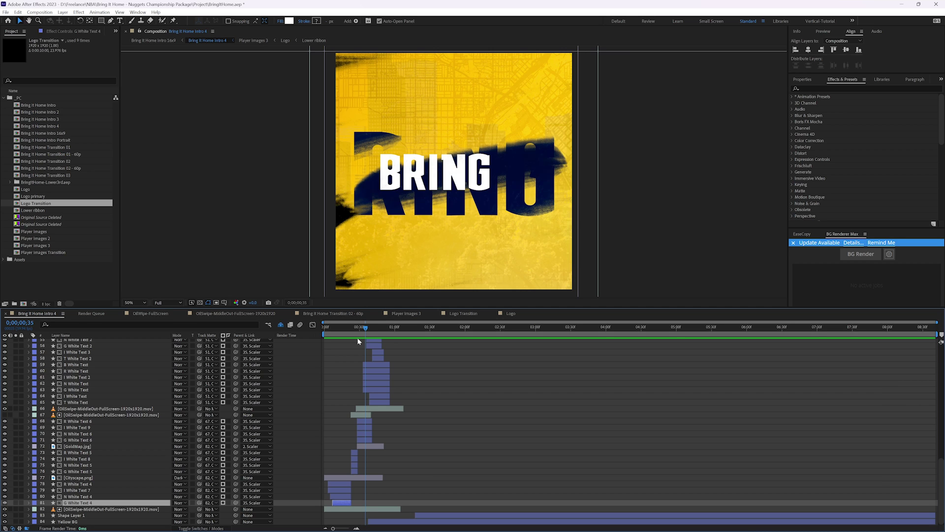
drag(365, 327, 371, 330)
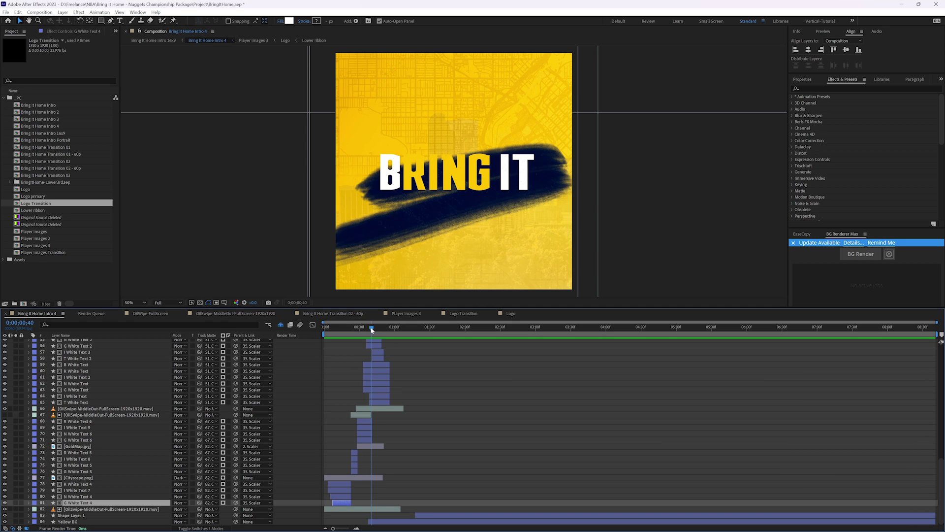
mouse_move(370, 326)
mouse_down()
mouse_move(328, 326)
mouse_move(344, 324)
mouse_up()
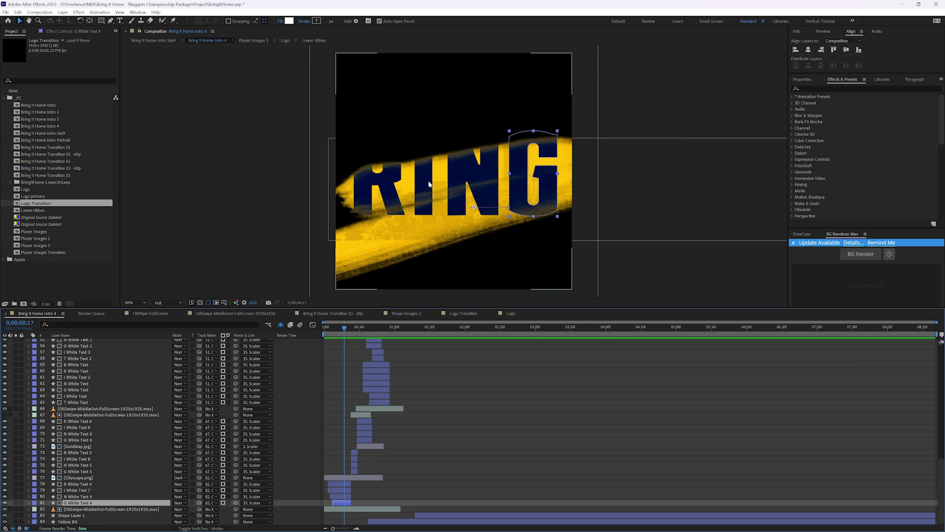
mouse_move(346, 330)
mouse_down()
mouse_move(386, 326)
mouse_move(324, 326)
mouse_move(357, 326)
mouse_up()
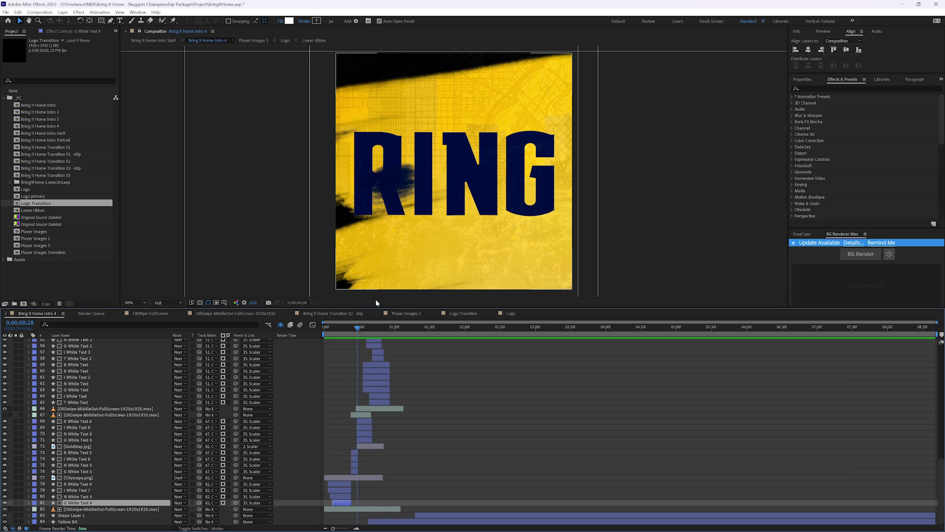
drag(358, 326, 367, 326)
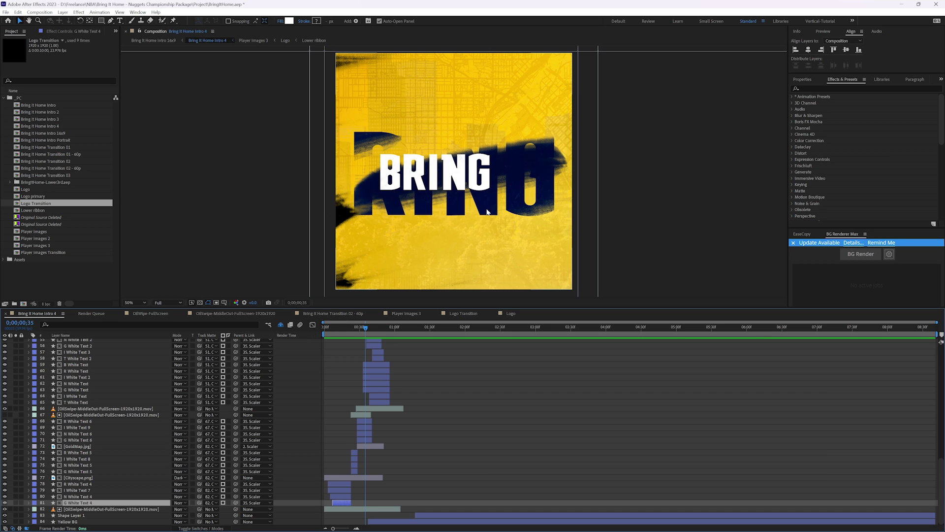
Step: Examine how the BRING IT lettering changes to gold and then to an outline between frames 35 and 47
drag(366, 329, 375, 331)
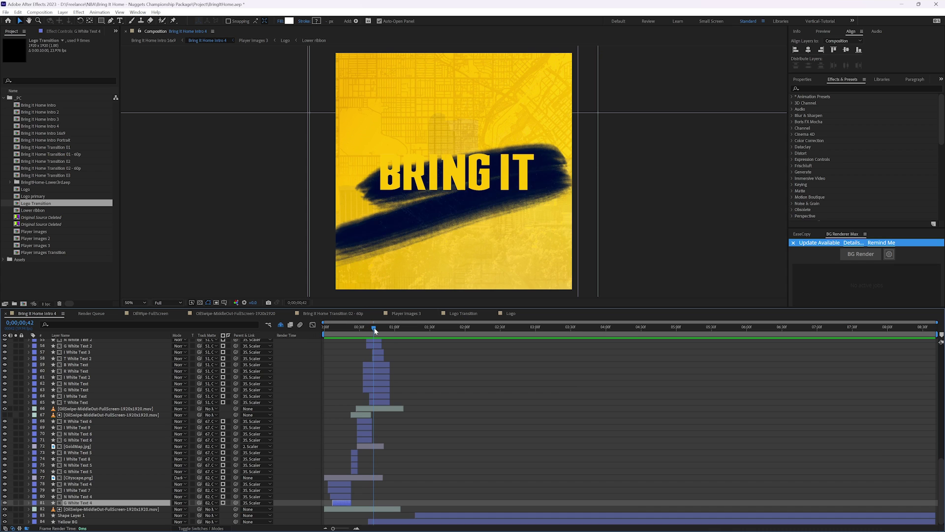
drag(375, 330, 379, 326)
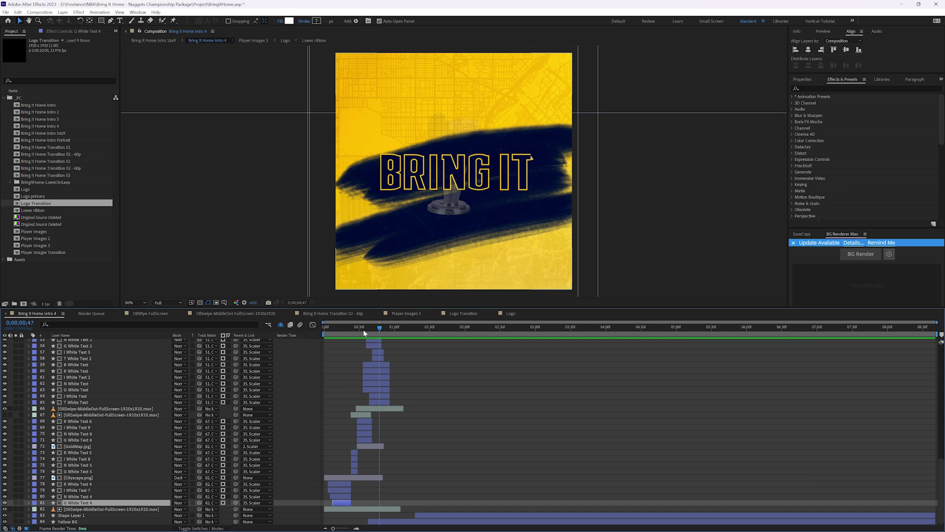
mouse_move(380, 328)
mouse_down()
mouse_move(415, 324)
mouse_move(377, 326)
mouse_up()
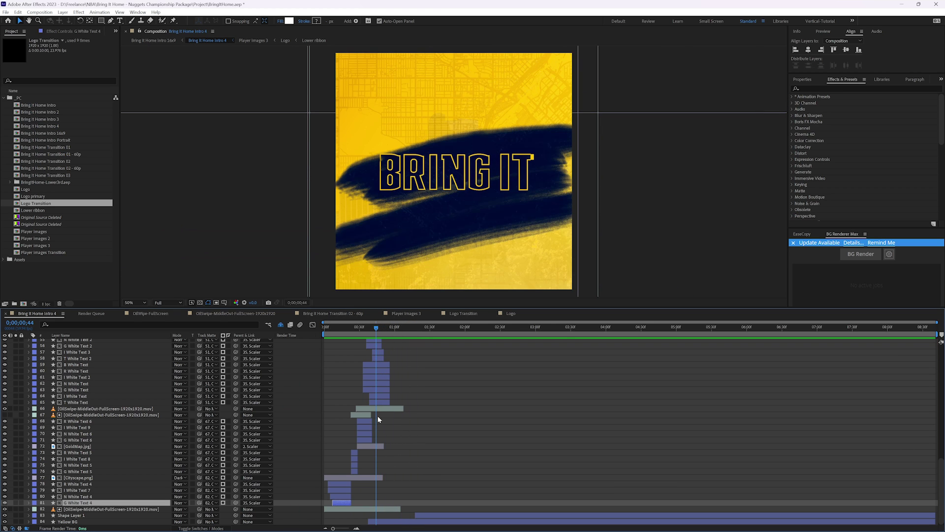
Step: Isolate the White Text layers 52 to 65, examine their letter changes around frame 44, and restore the full composition view
scroll(378, 416, up, 4)
click(382, 458)
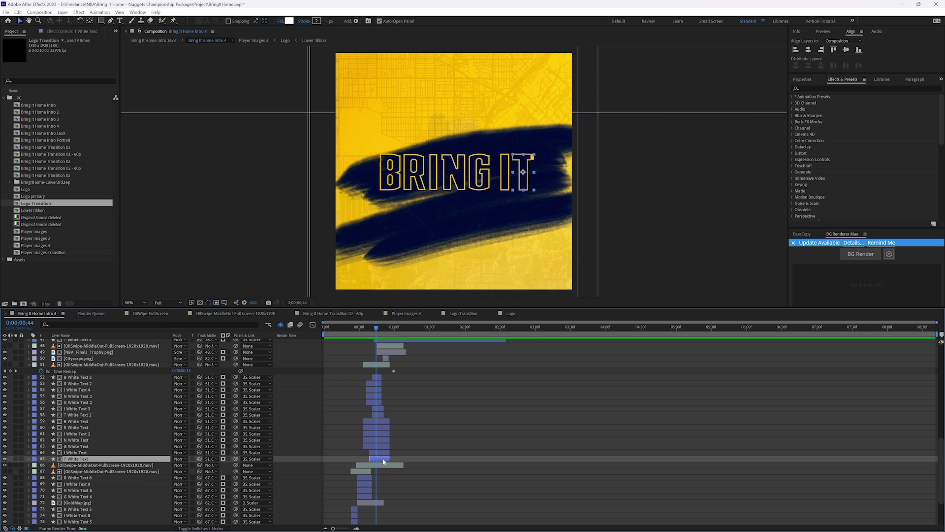
shift+click(377, 378)
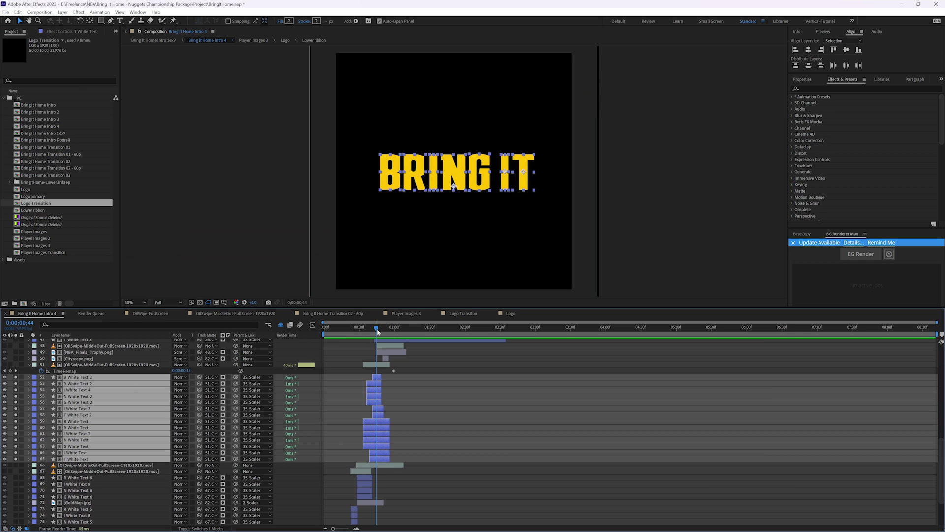
mouse_move(377, 329)
mouse_down()
mouse_move(359, 327)
mouse_move(376, 329)
mouse_up()
drag(376, 326, 378, 329)
mouse_move(378, 330)
mouse_down()
mouse_move(390, 329)
mouse_move(376, 331)
mouse_up()
click(15, 377)
Step: Examine how the brush wipes bring in the HOME lettering and lead to the first player image, from frame 43 to 0;00;01;37
scroll(382, 372, up, 2)
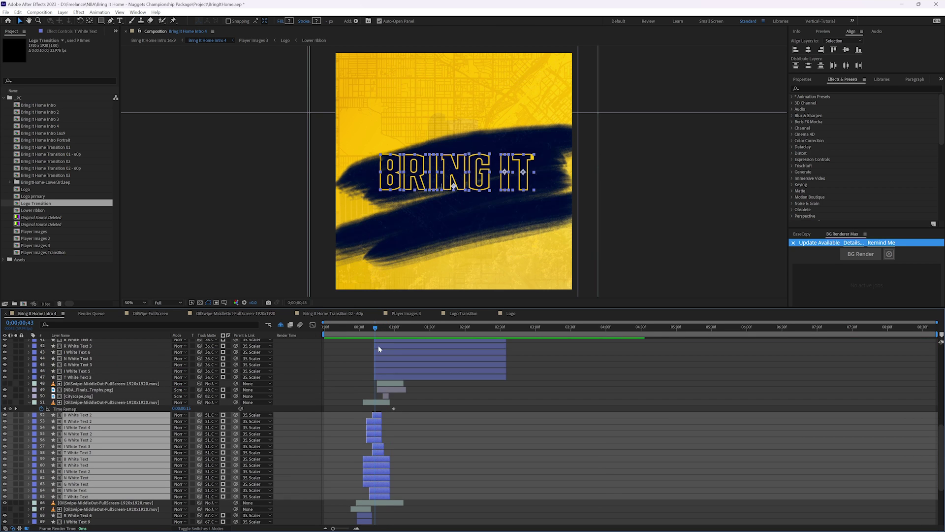
drag(375, 328, 392, 329)
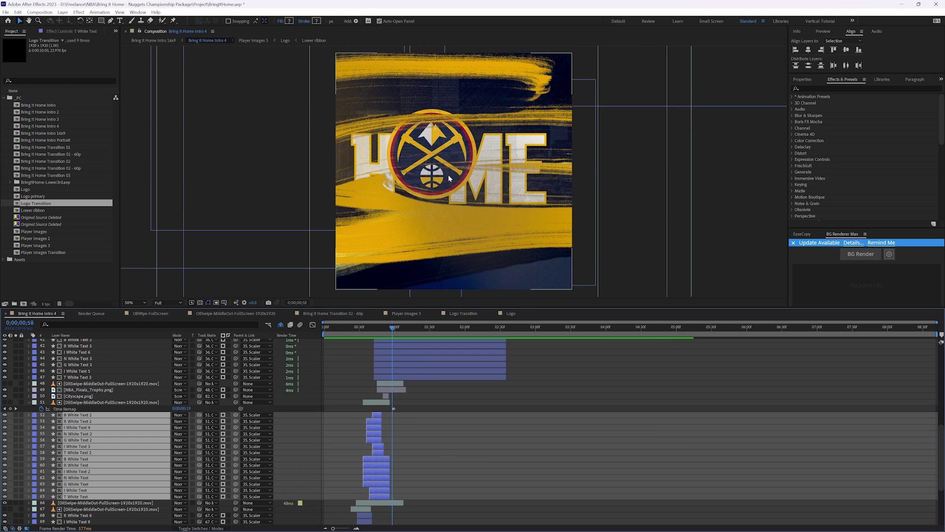
scroll(416, 364, up, 1)
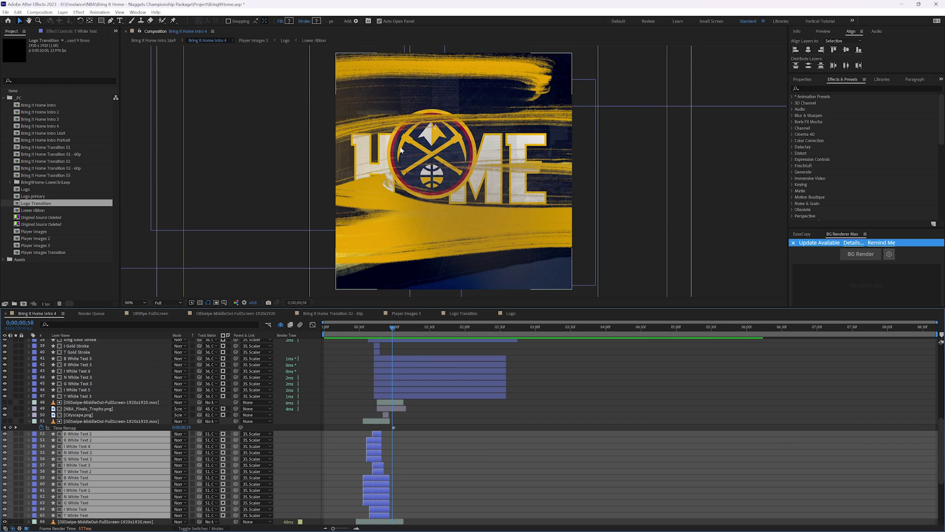
drag(368, 328, 407, 327)
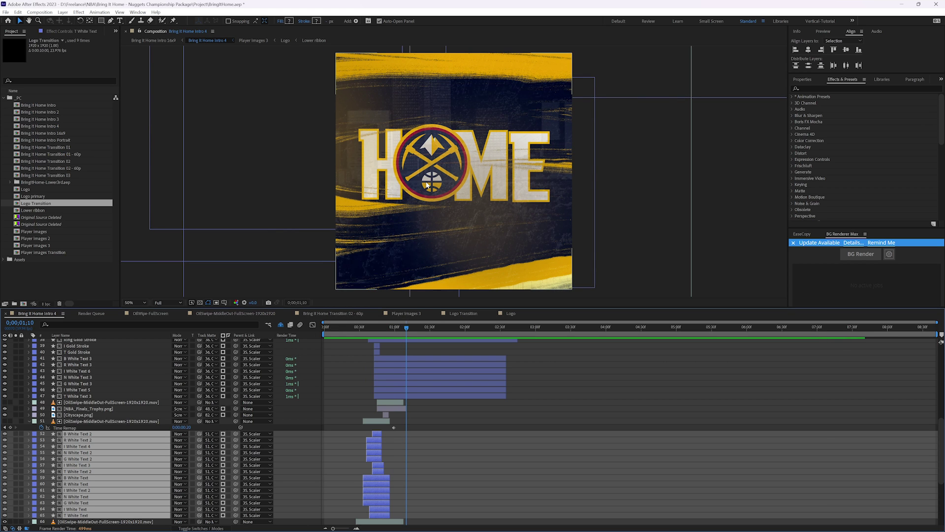
drag(356, 333, 429, 324)
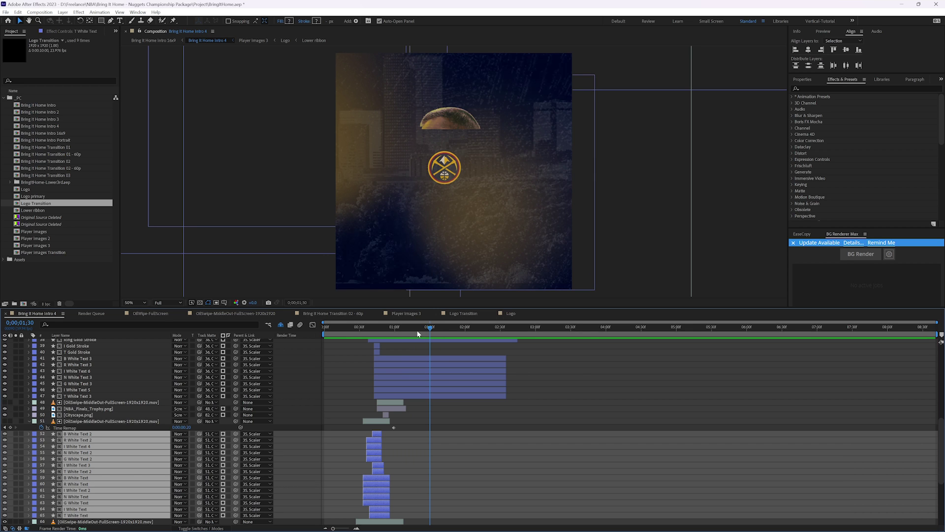
mouse_move(432, 327)
mouse_down()
mouse_move(406, 333)
mouse_move(439, 330)
mouse_move(429, 327)
mouse_up()
mouse_move(430, 326)
mouse_down()
mouse_move(443, 326)
mouse_move(381, 325)
mouse_move(462, 322)
mouse_move(411, 316)
mouse_move(440, 316)
mouse_up()
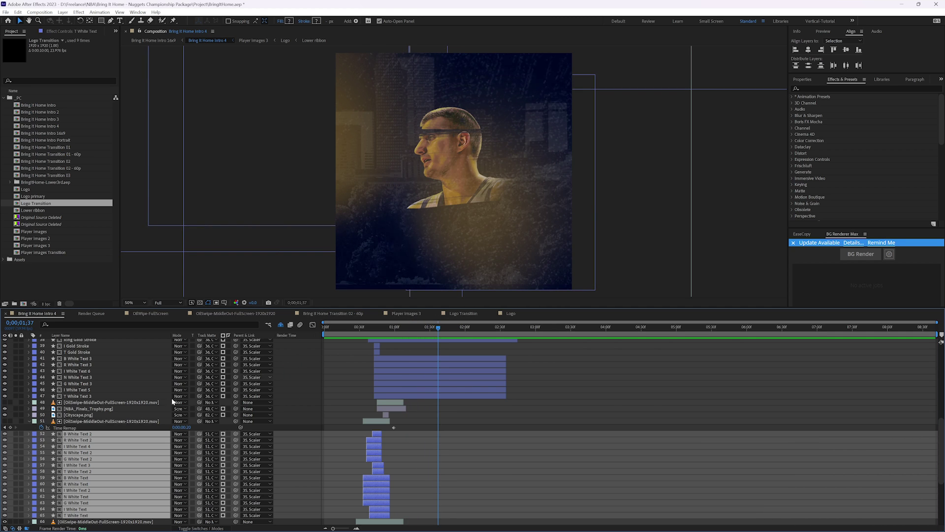
Step: Open the Player Images 3 composition and select the OilWipe-FullScreen.mov matte layer directly above the first player's image
click(398, 314)
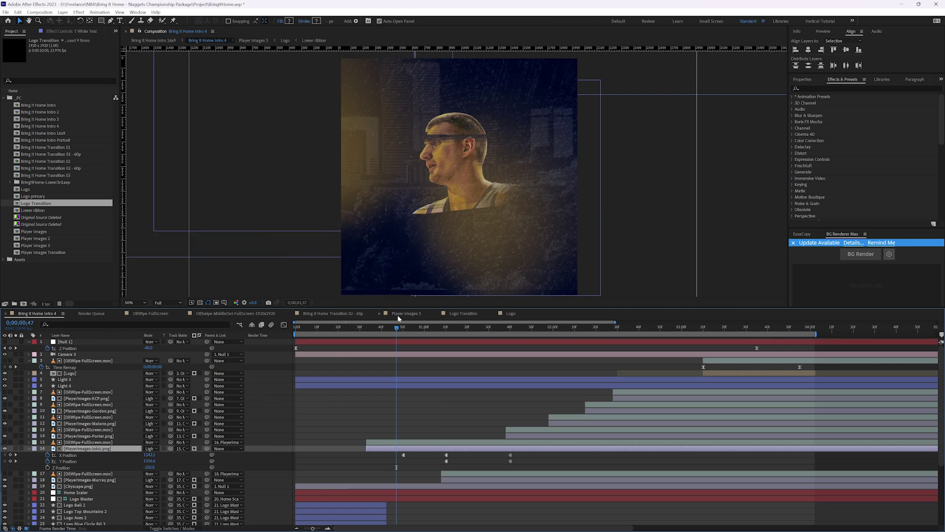
drag(393, 329, 428, 326)
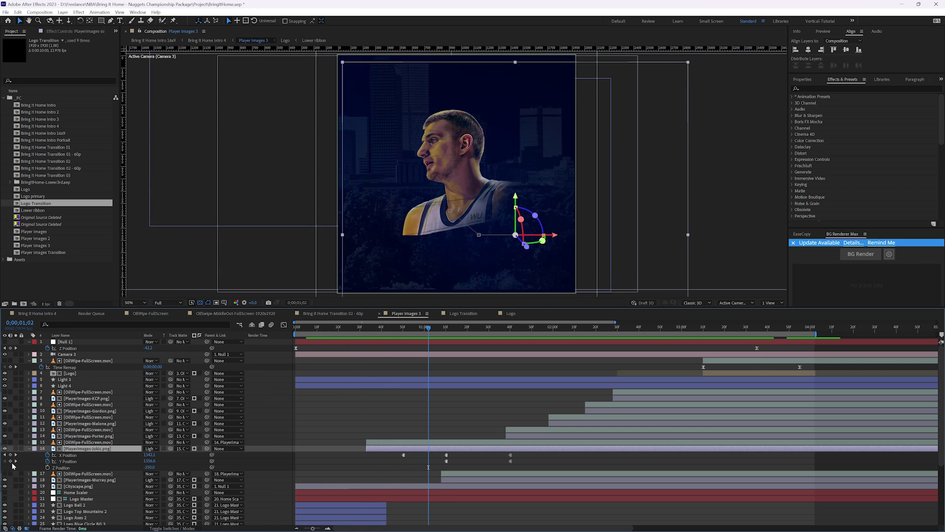
click(91, 444)
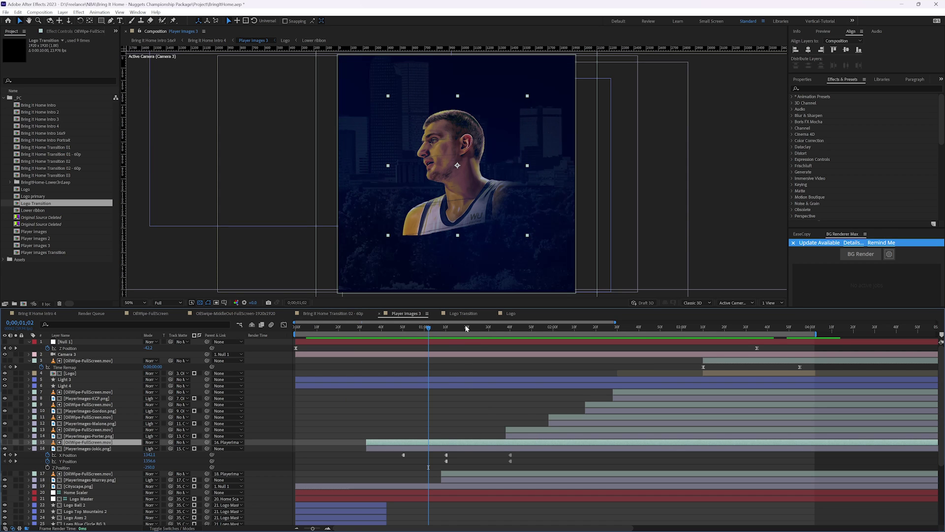
Step: Examine the first player's position keyframes at 0;00;01;10 and 0;00;01;40 and his brush-wipe reveal near frame 43
drag(466, 328, 447, 327)
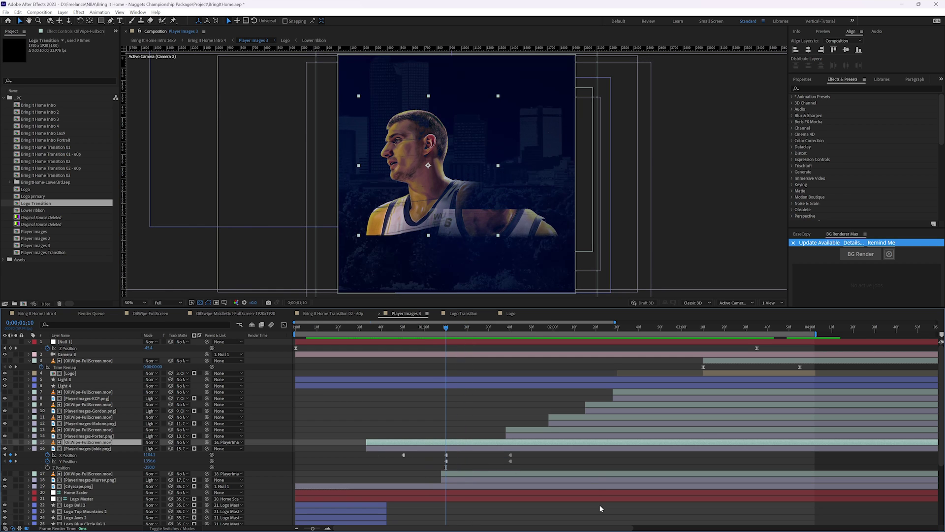
drag(514, 327, 510, 326)
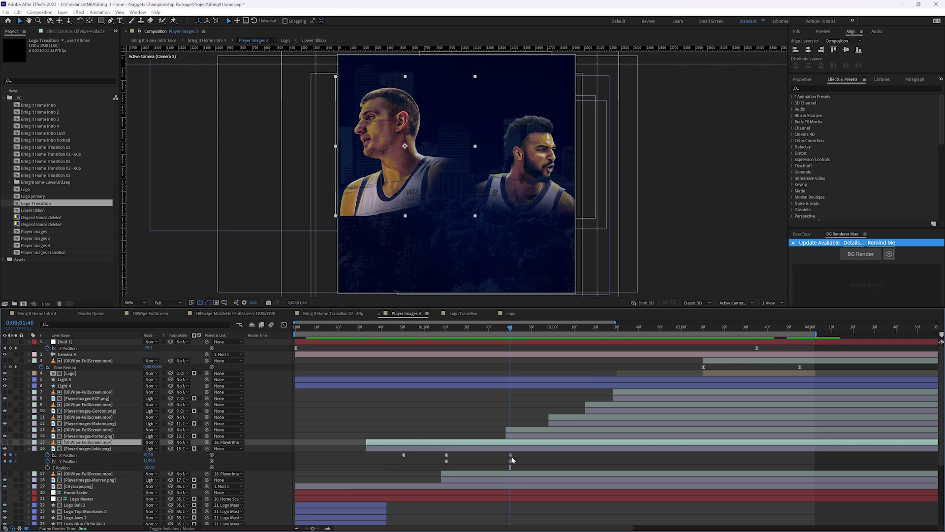
drag(447, 327, 406, 328)
click(447, 328)
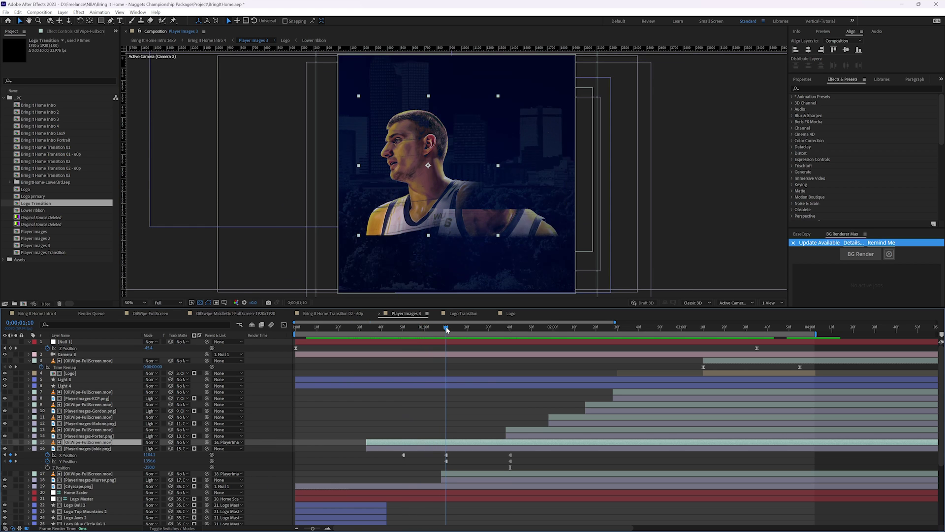
drag(452, 327, 386, 325)
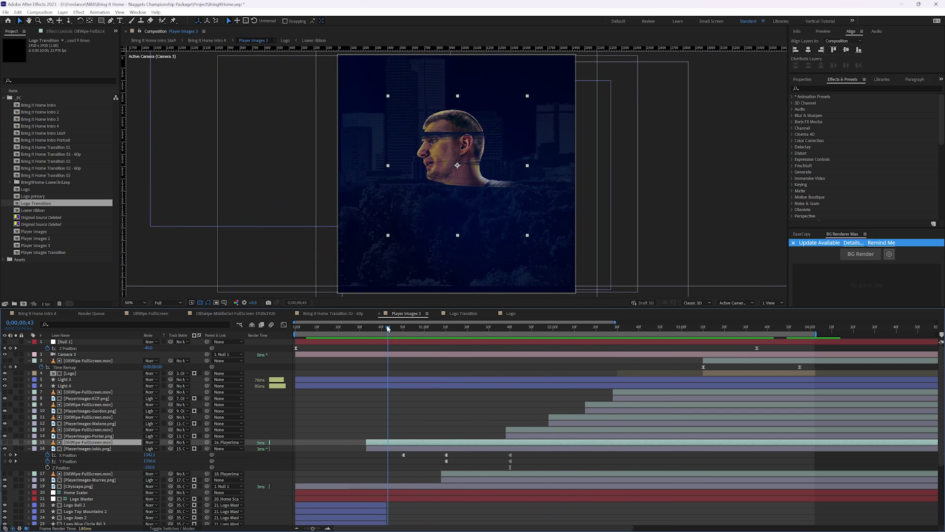
Step: Scrub ahead to 0;00;02;17 and back to 0;00;01;40 to examine how the wipes bring in the other players
drag(417, 327, 564, 326)
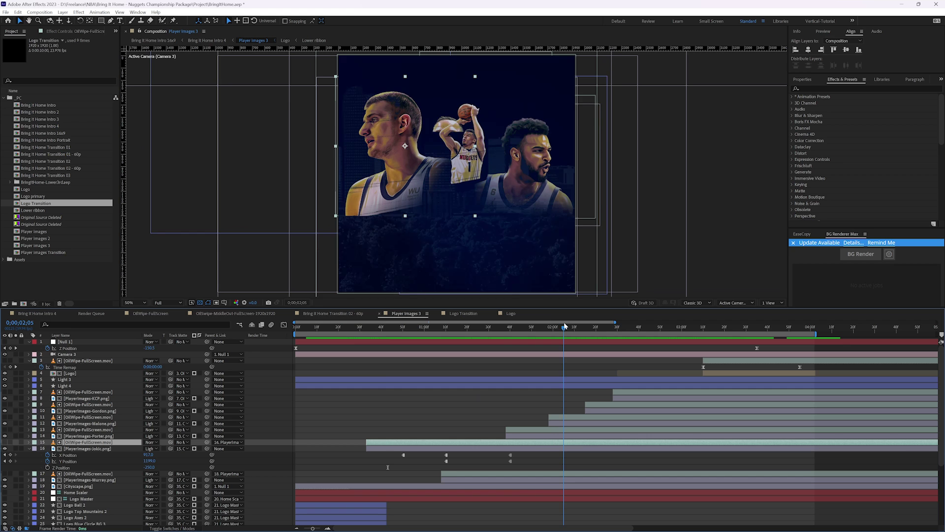
drag(565, 326, 594, 324)
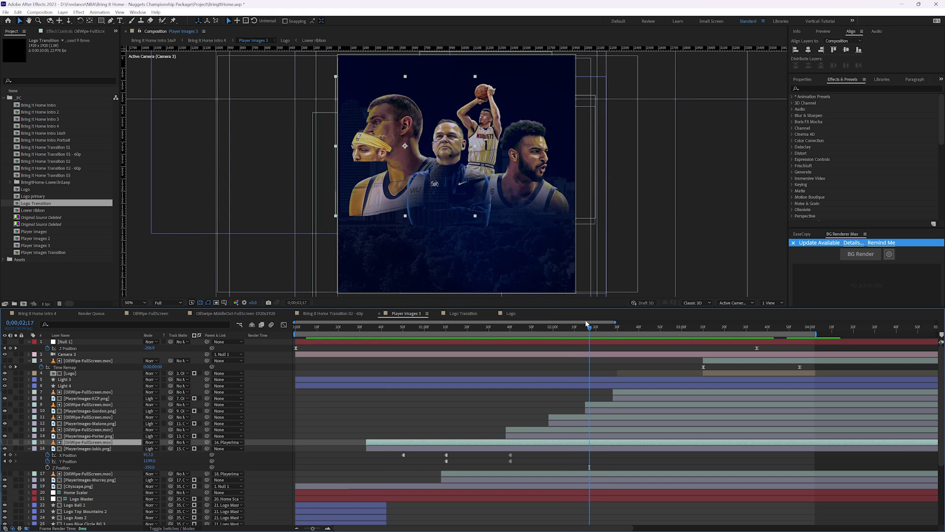
drag(590, 327, 509, 329)
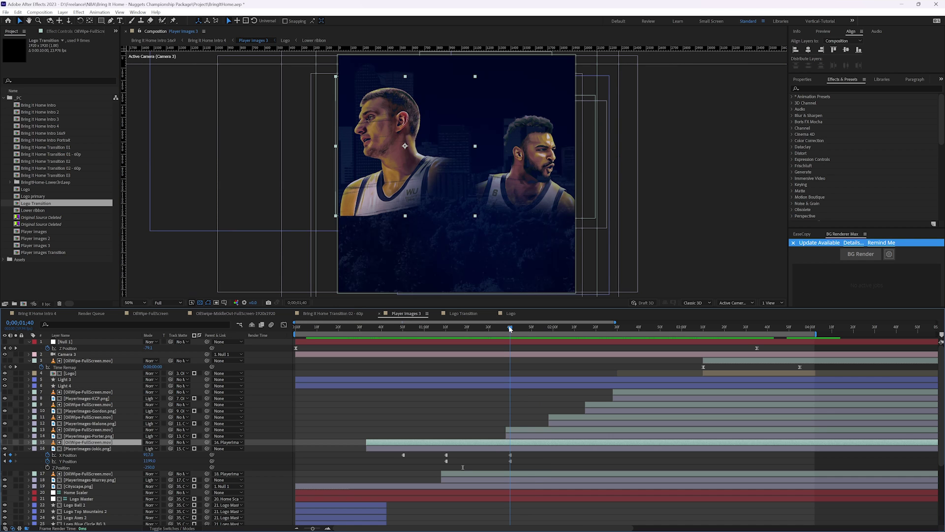
Step: Compare the first player's position at 0;00;01;09 and 0;00;01;10, and play the remaining player reveals through 0;00;02;34
drag(509, 326, 444, 329)
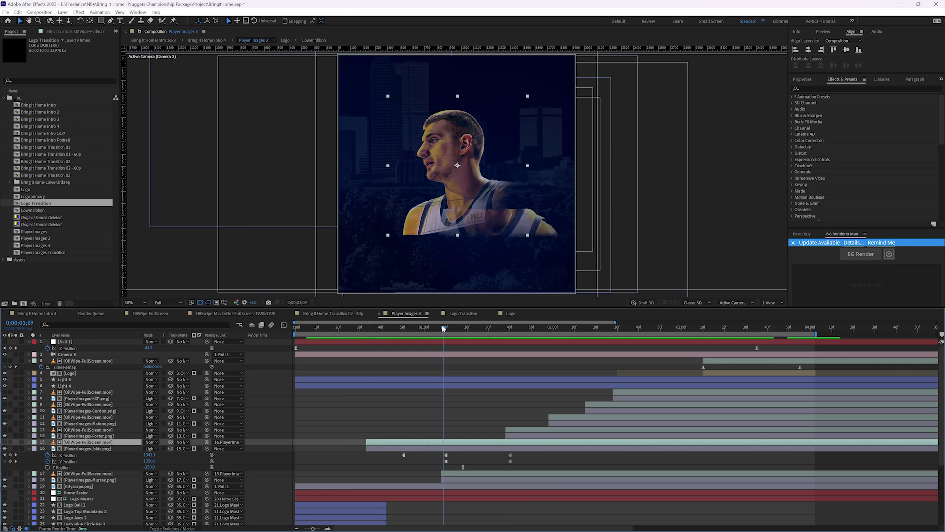
mouse_move(444, 329)
mouse_down()
mouse_move(609, 328)
mouse_move(446, 334)
mouse_up()
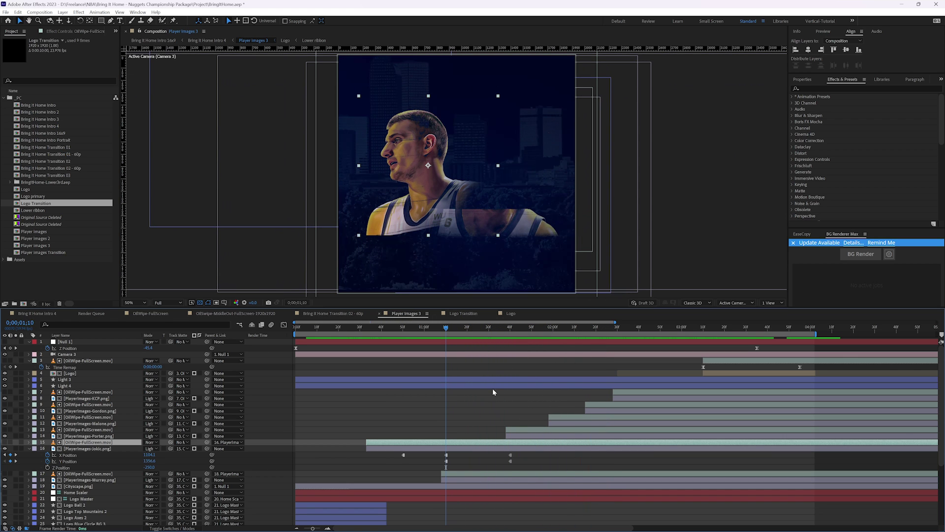
drag(452, 333, 553, 334)
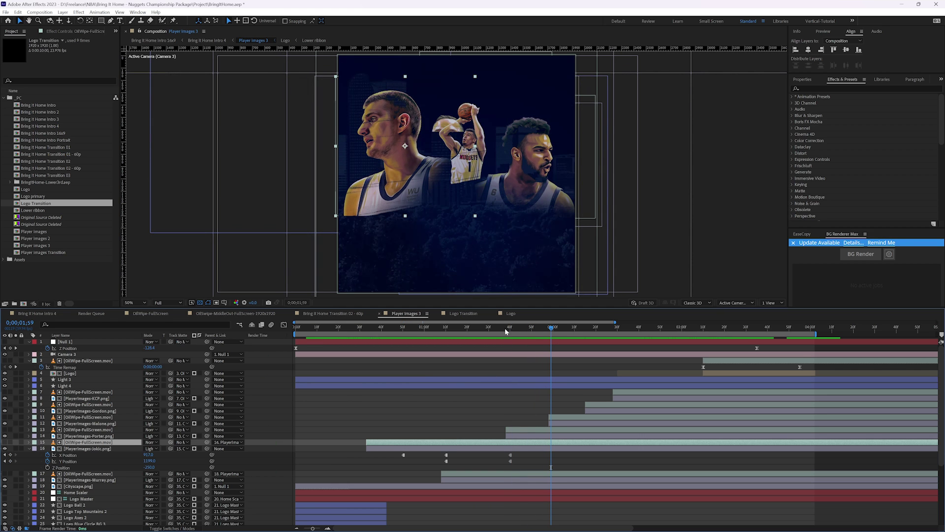
drag(498, 328, 530, 333)
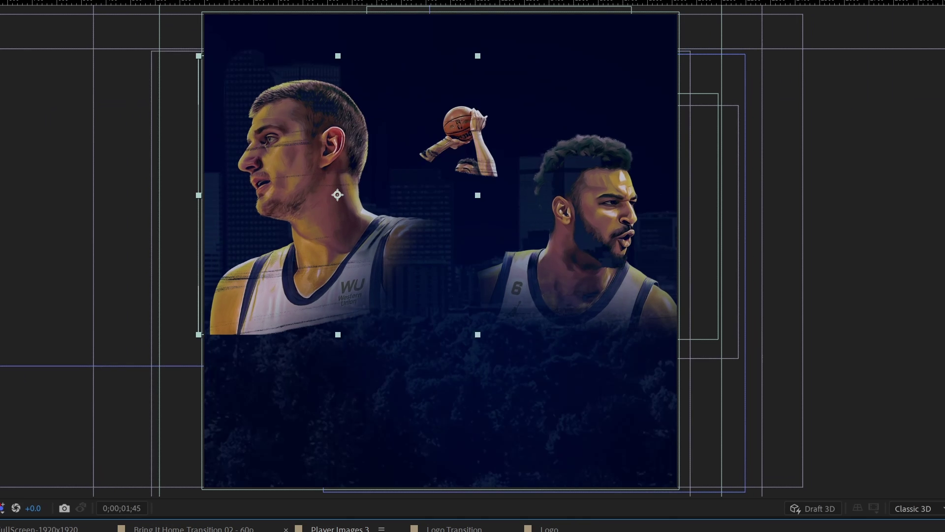
key(space)
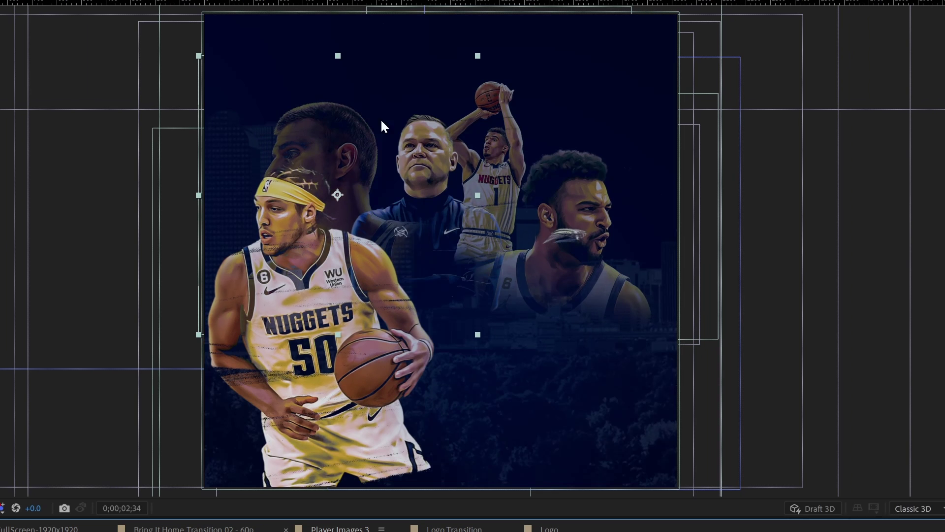
Step: Expand the Fill effect's Compositing Options on the PlayerImages-Jokic.png layer and examine how the keyframed Effect Opacity darkens the player
click(320, 305)
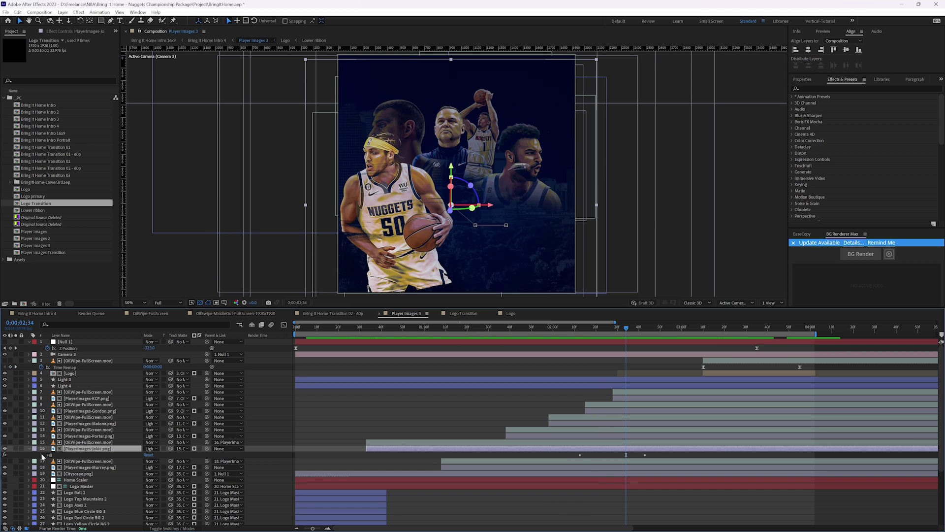
click(42, 455)
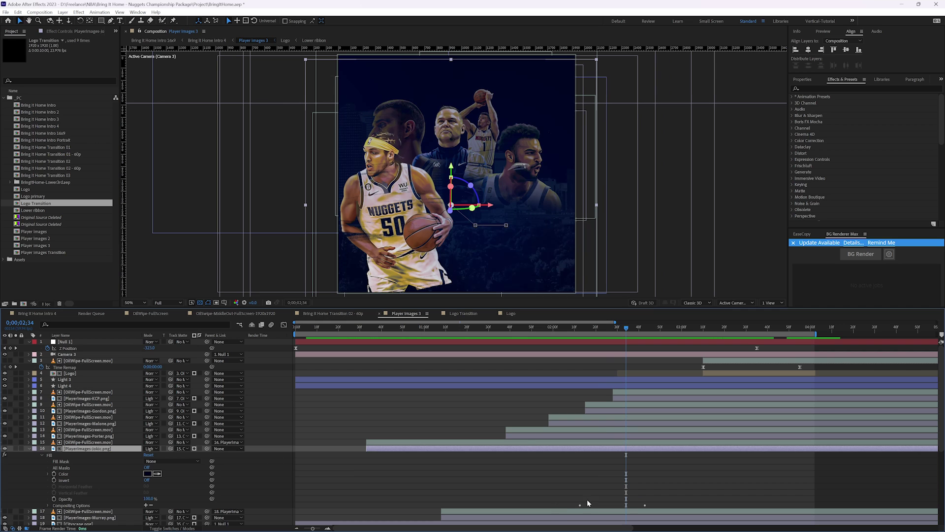
click(47, 505)
scroll(443, 479, down, 1)
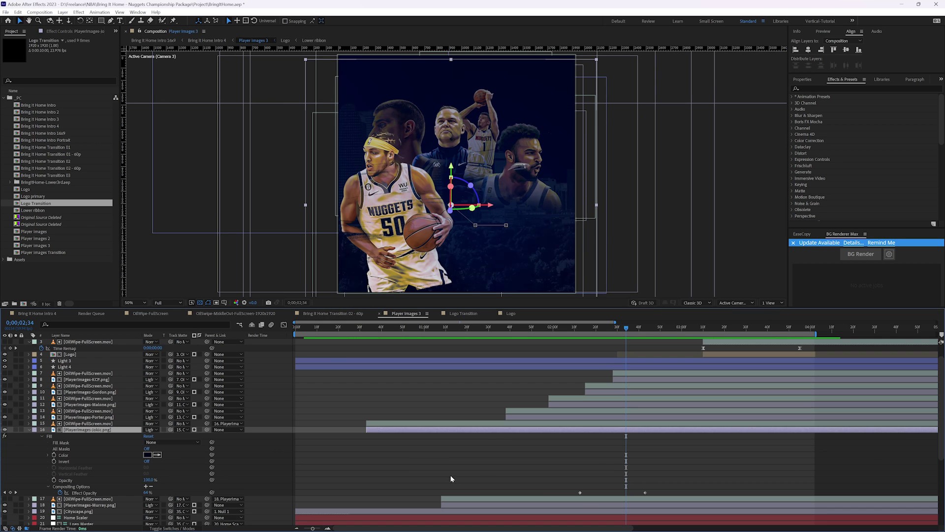
drag(581, 328, 631, 329)
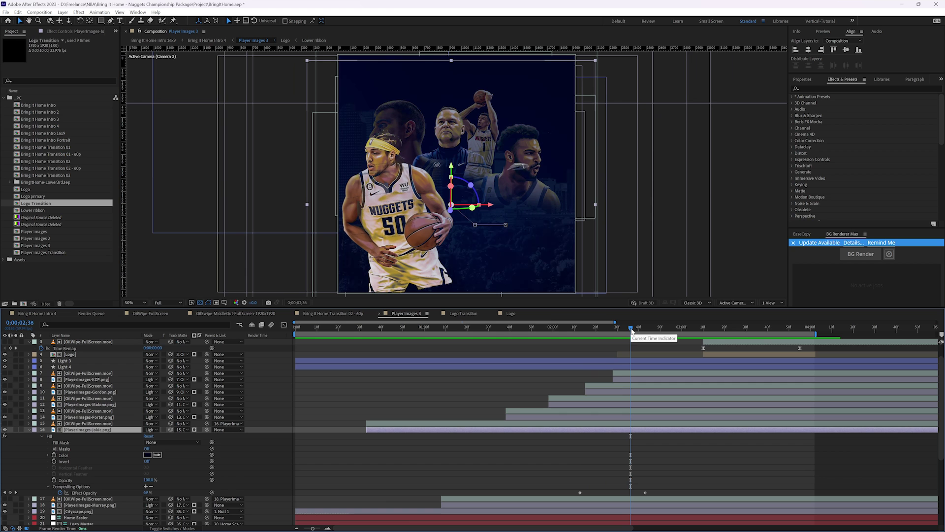
drag(632, 330, 558, 327)
mouse_move(556, 328)
mouse_down()
mouse_move(537, 326)
mouse_move(717, 344)
mouse_move(749, 343)
mouse_move(627, 336)
mouse_move(760, 335)
mouse_move(560, 323)
mouse_up()
Step: Return to the Bring It Home Intro 4 composition and examine the trophy wipes and final logo reveal up to 0;00;05;35
click(37, 313)
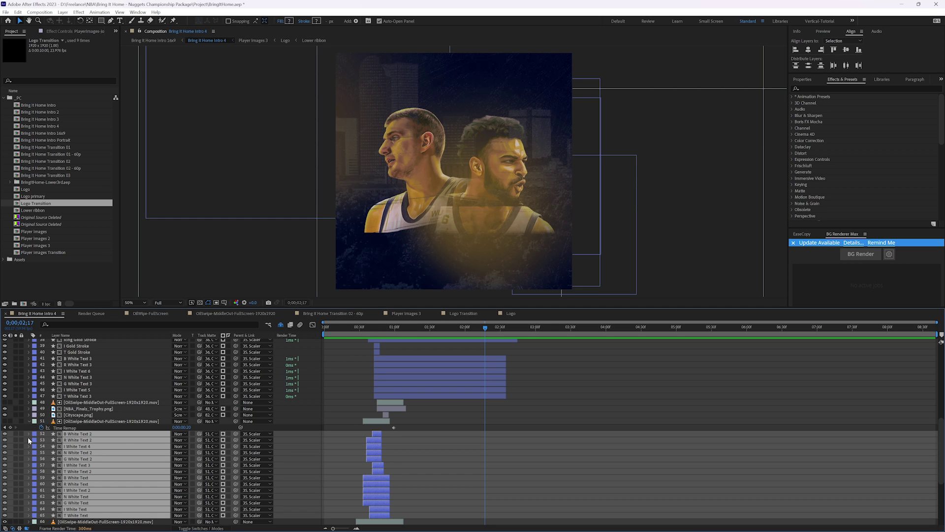
scroll(497, 362, up, 10)
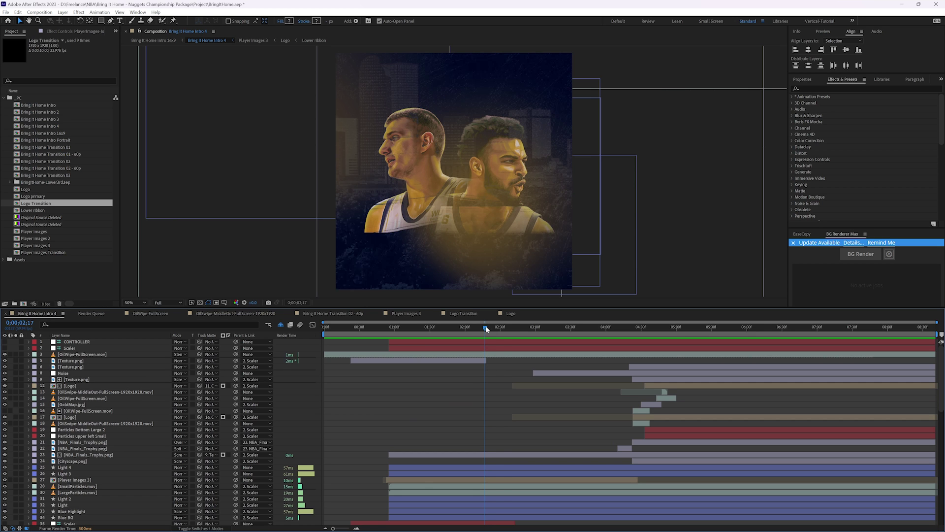
drag(486, 326, 621, 328)
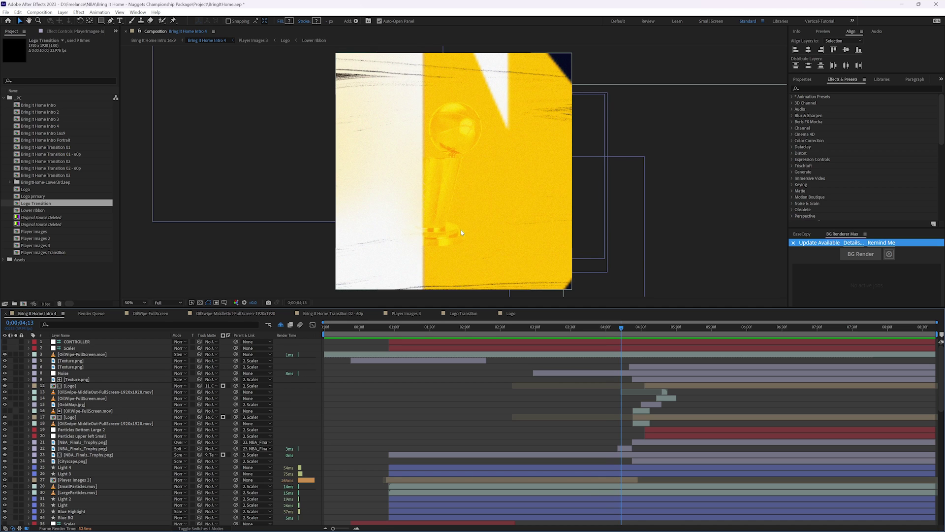
drag(628, 329, 687, 322)
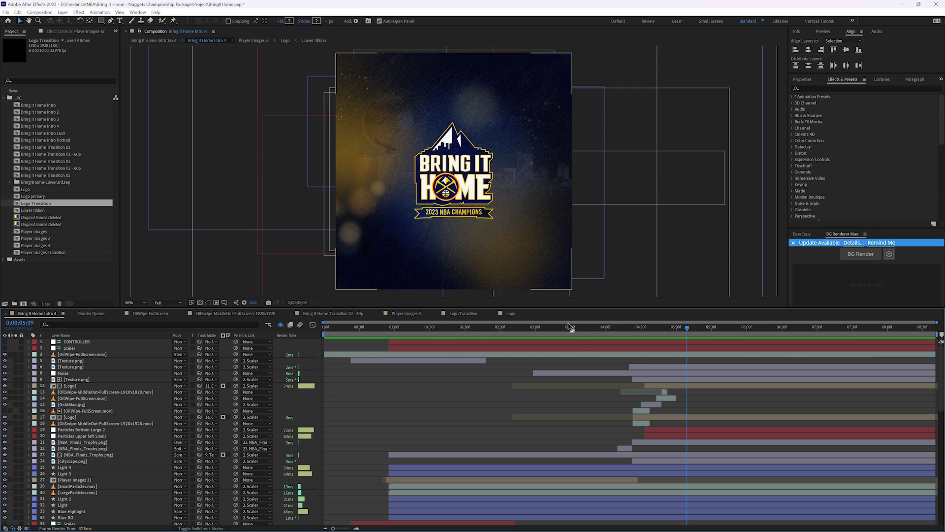
click(420, 328)
drag(500, 330, 718, 329)
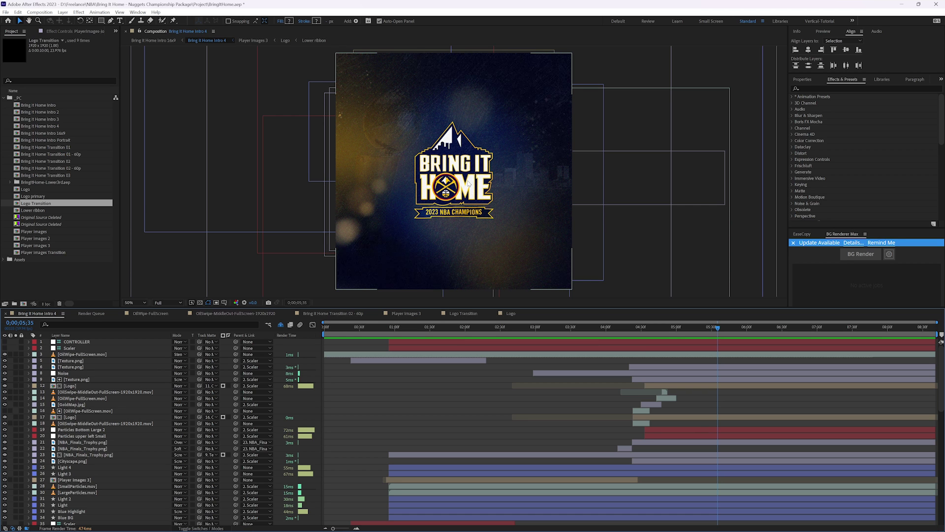
Step: Open the Logo composition nested in Bring It Home Intro 4 and play its animation from near the start
drag(675, 332, 645, 326)
double_click(645, 418)
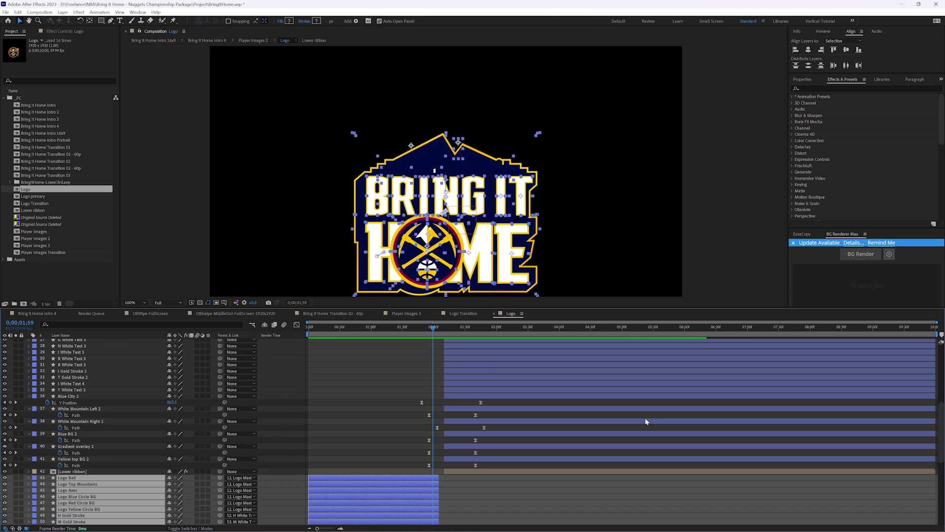
click(314, 328)
key(space)
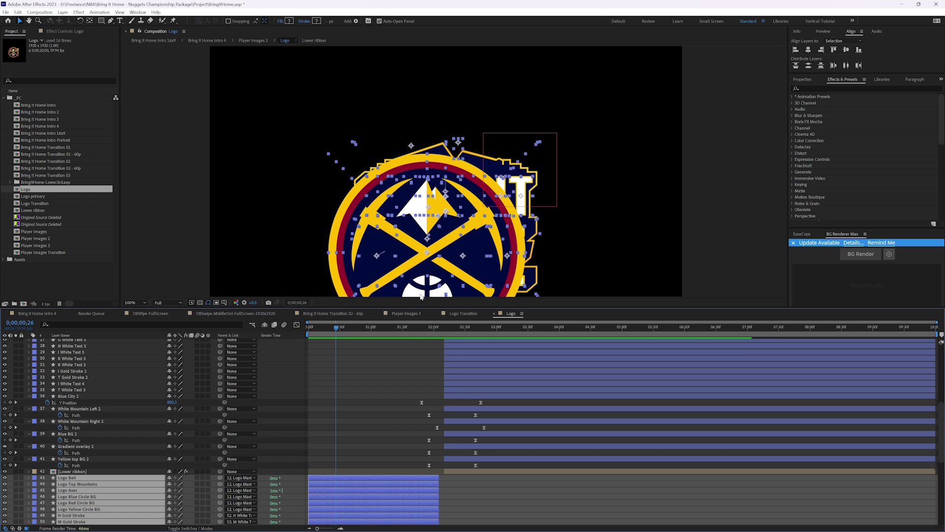
Step: Scrub the Logo composition to 0;00;02;10 and 0;00;02;31, and back to 0;00;01;51, to examine how the mountain and badge animate
drag(346, 332, 444, 333)
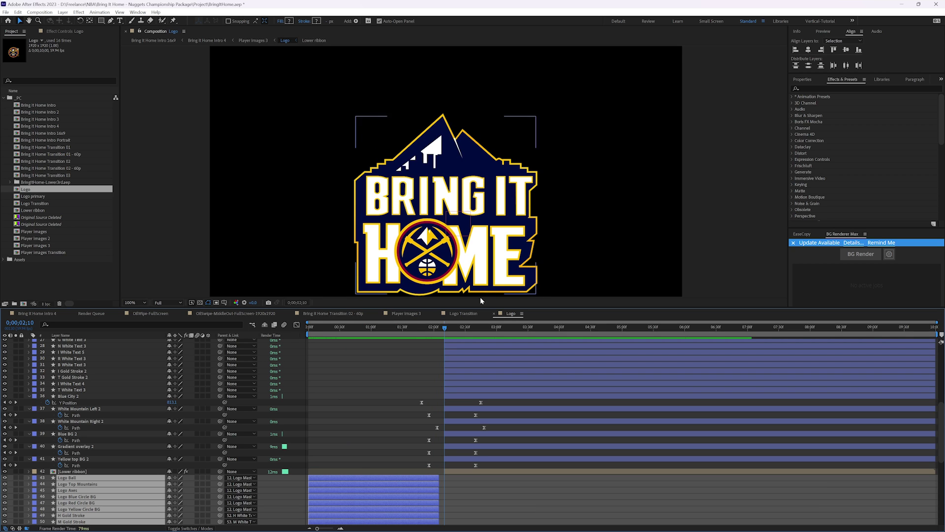
drag(443, 327, 466, 327)
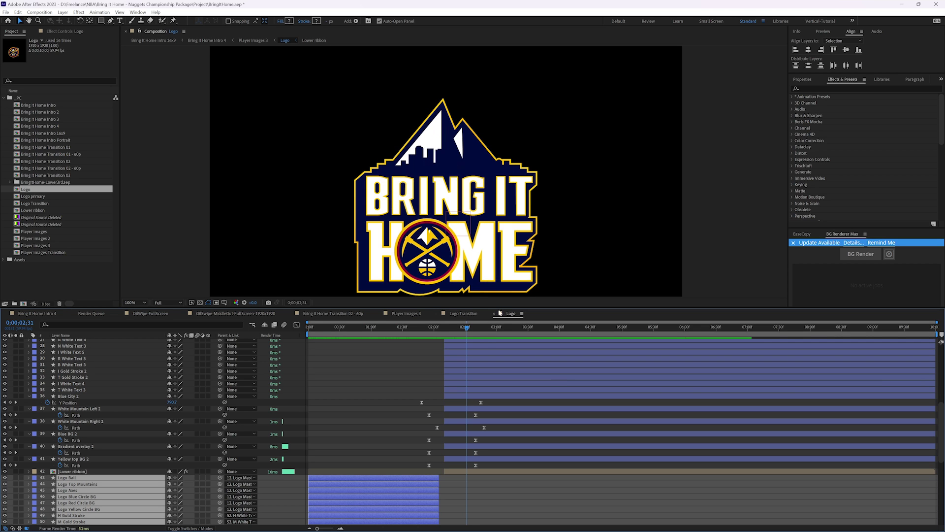
drag(454, 329, 425, 331)
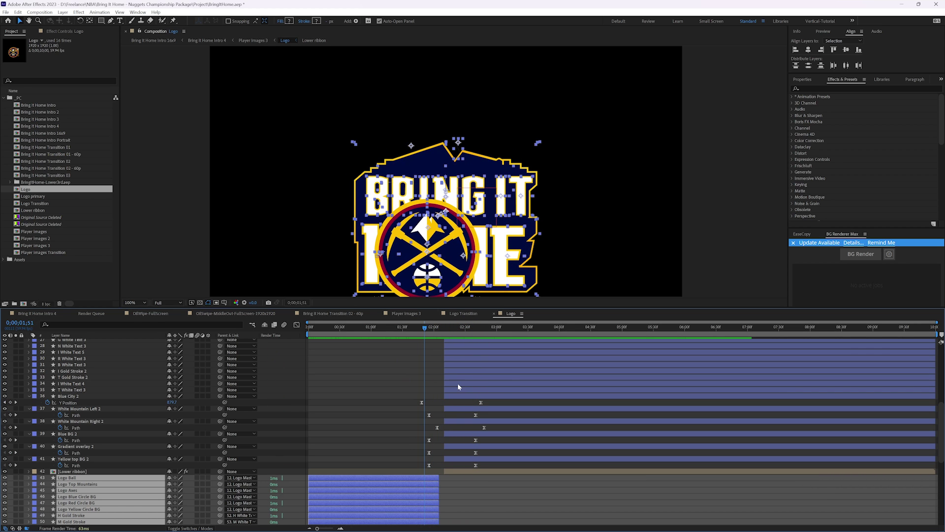
Step: Examine the short White Text layers above Logo Master and the flat-colored logo frames at 0;00;02;06 and 0;00;02;07
scroll(457, 383, up, 4)
scroll(457, 381, up, 5)
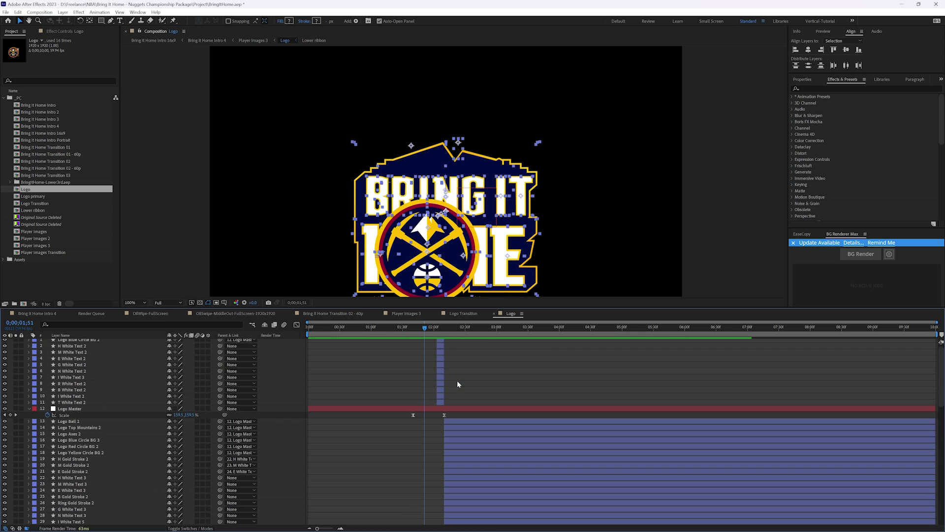
click(440, 327)
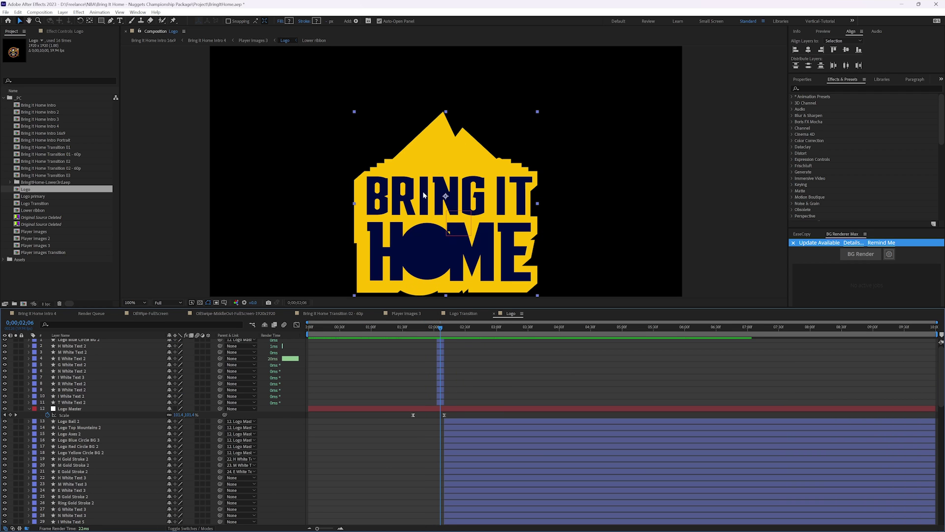
click(440, 327)
drag(439, 326, 441, 330)
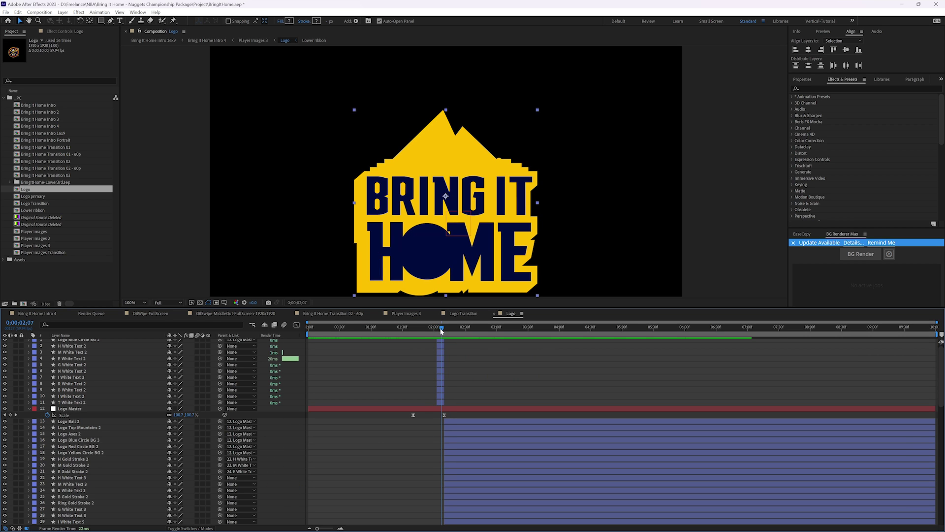
Step: Return to Bring It Home Intro 4 and compare the flat logo wipe at 0;00;04;46 to 0;00;04;48 with the frame at 0;00;04;36
key(Tab)
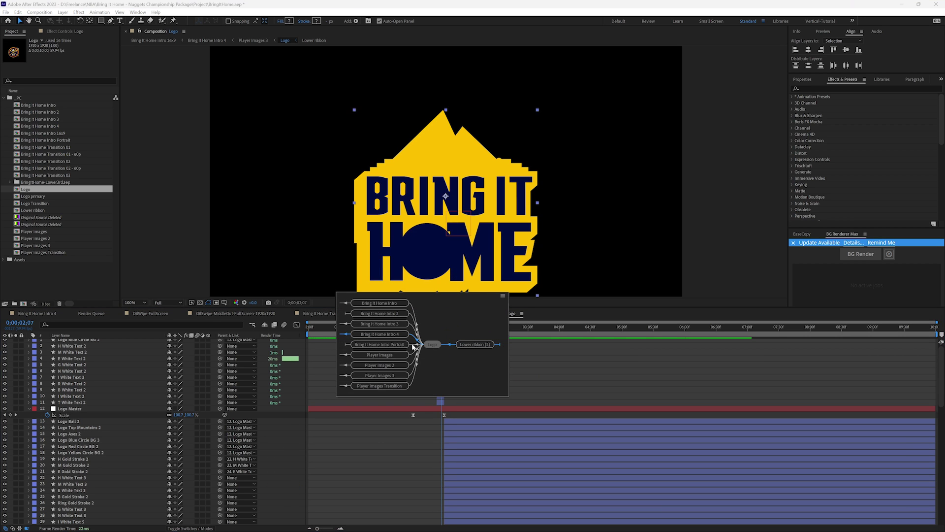
click(387, 333)
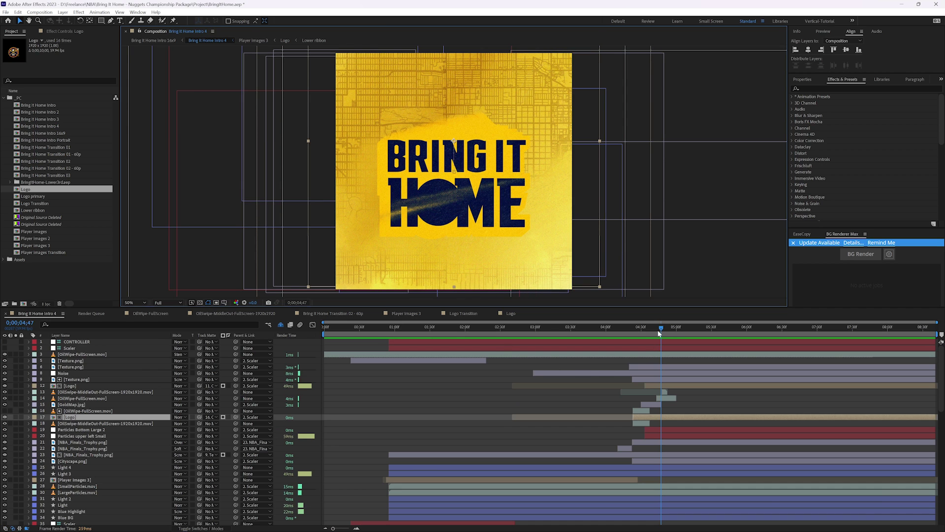
drag(661, 331, 663, 331)
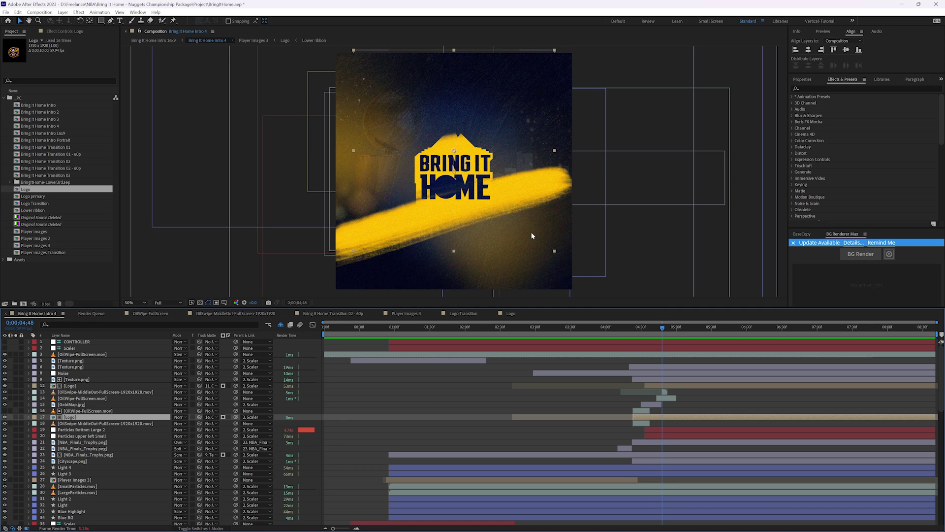
mouse_move(664, 329)
mouse_down()
mouse_move(674, 328)
mouse_move(648, 325)
mouse_move(673, 327)
mouse_move(661, 326)
mouse_up()
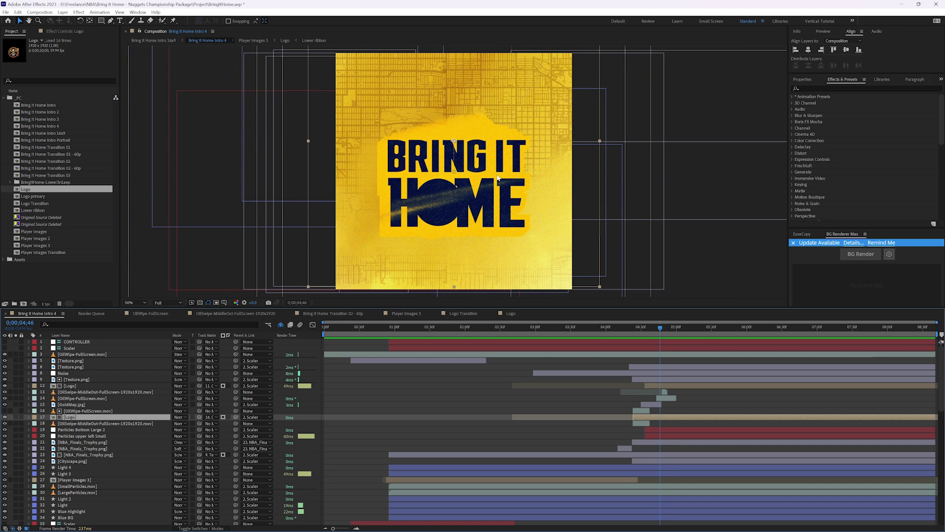
drag(661, 329, 661, 330)
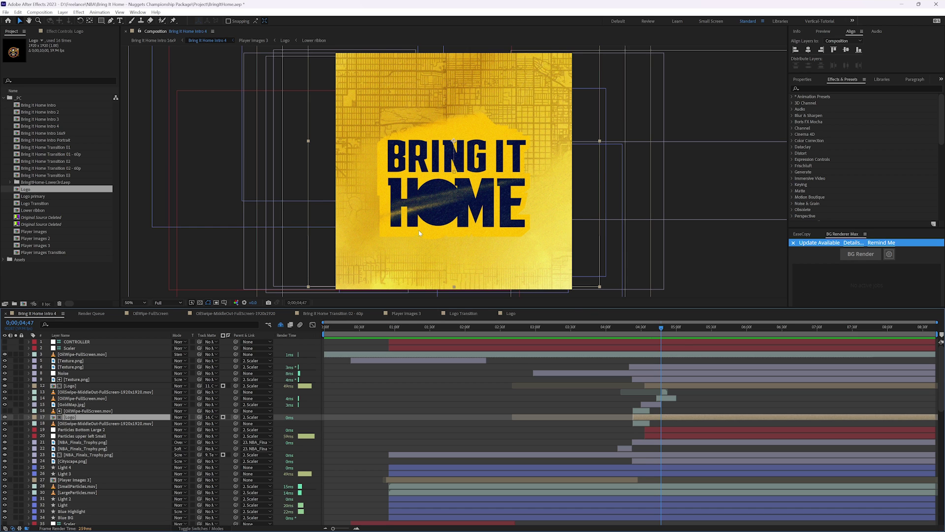
mouse_move(661, 327)
mouse_down()
mouse_move(678, 328)
mouse_move(648, 328)
mouse_up()
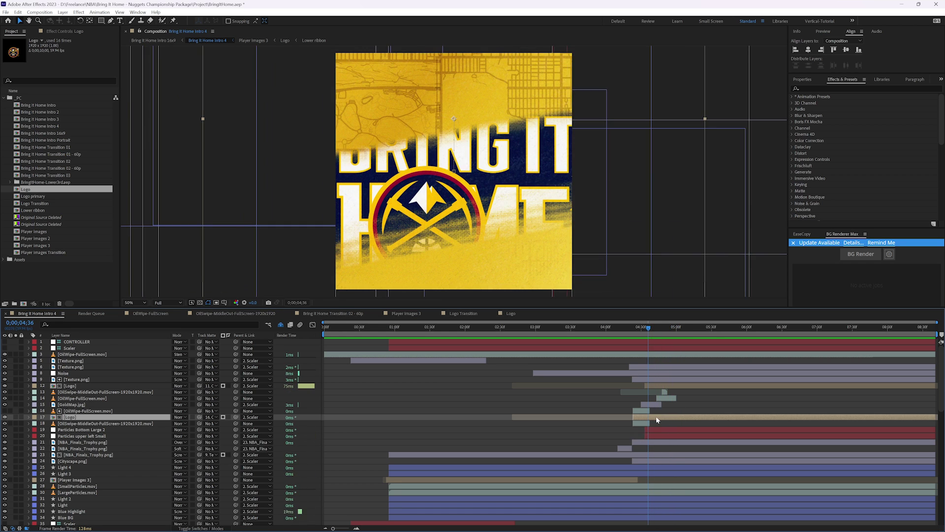
Step: Reopen the Logo composition and examine the position and path keyframes of the letter, city and mountain layers, moving to 0;00;01;48
double_click(656, 420)
scroll(419, 409, down, 10)
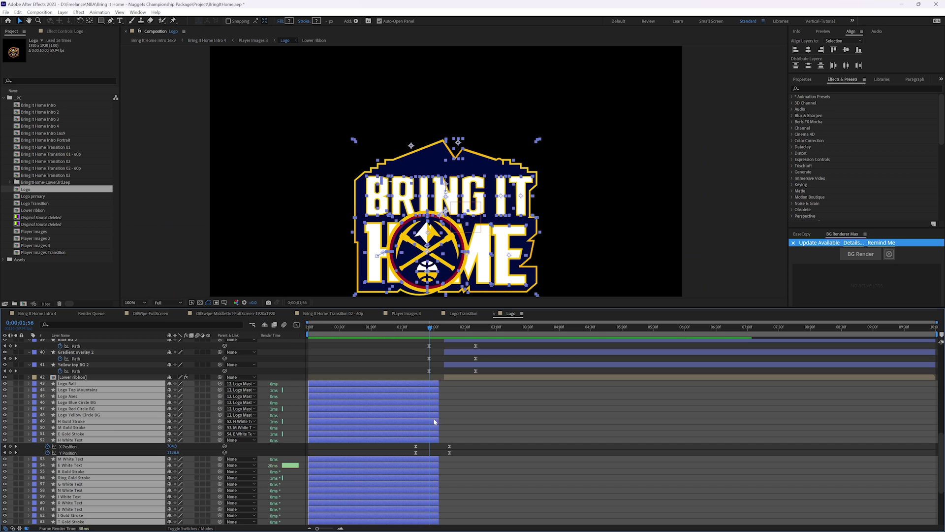
scroll(430, 424, down, 4)
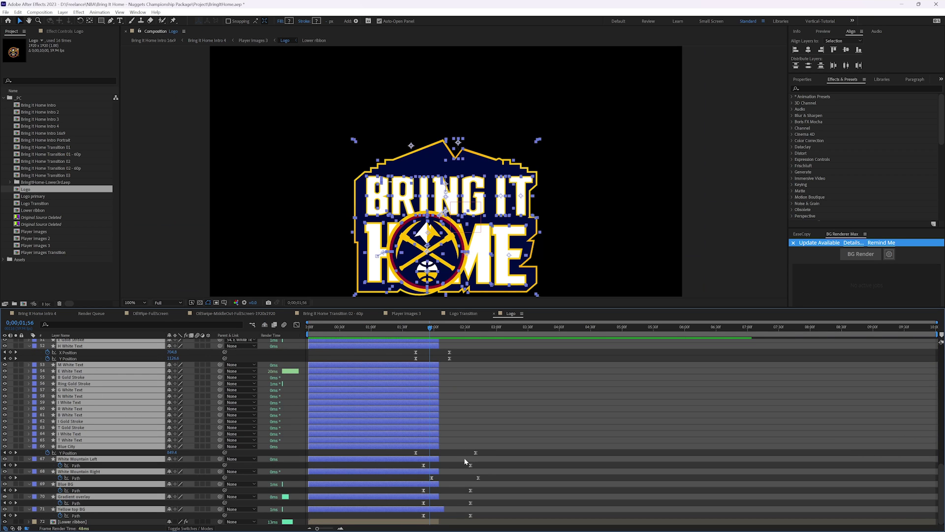
scroll(447, 448, up, 6)
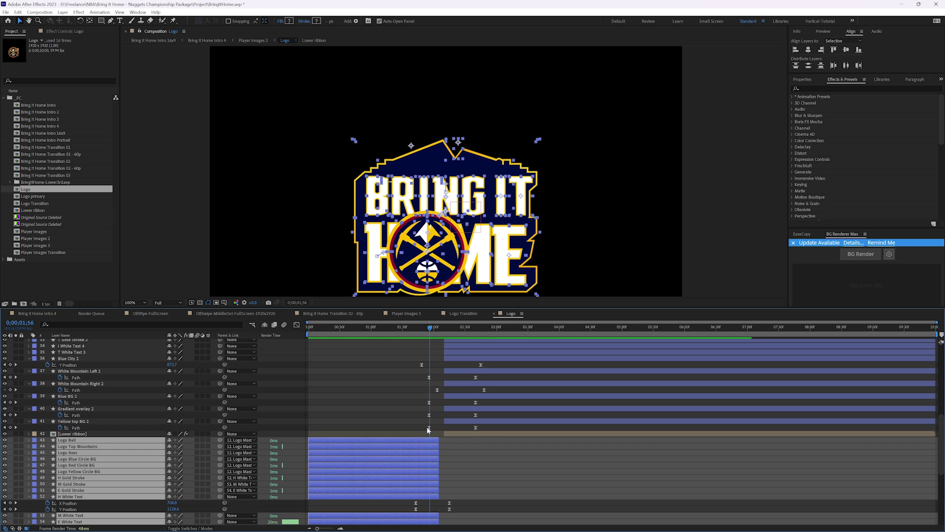
scroll(435, 397, down, 1)
scroll(434, 396, up, 1)
click(422, 327)
scroll(440, 435, down, 6)
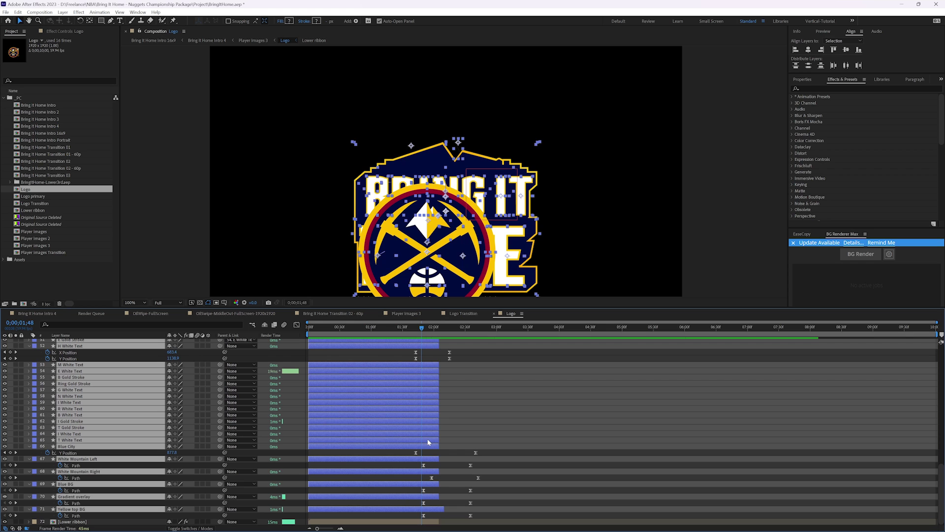
Step: Step back frame by frame to 0;00;01;42 and scrub forward to 0;00;02;32 to examine the badge shrinking into the finished logo
key(Page_Up)
key(Page_Up)
key(Page_Up)
key(Page_Up)
key(Page_Up)
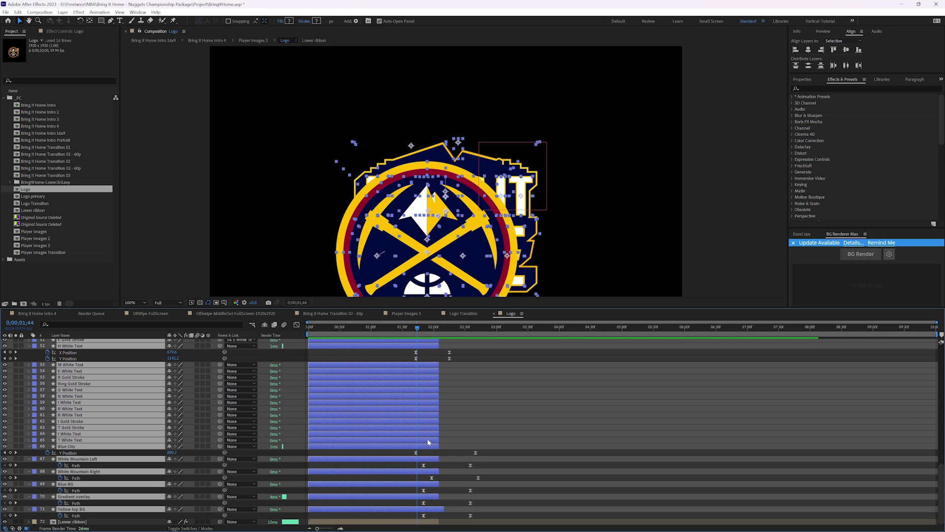
key(Page_Up)
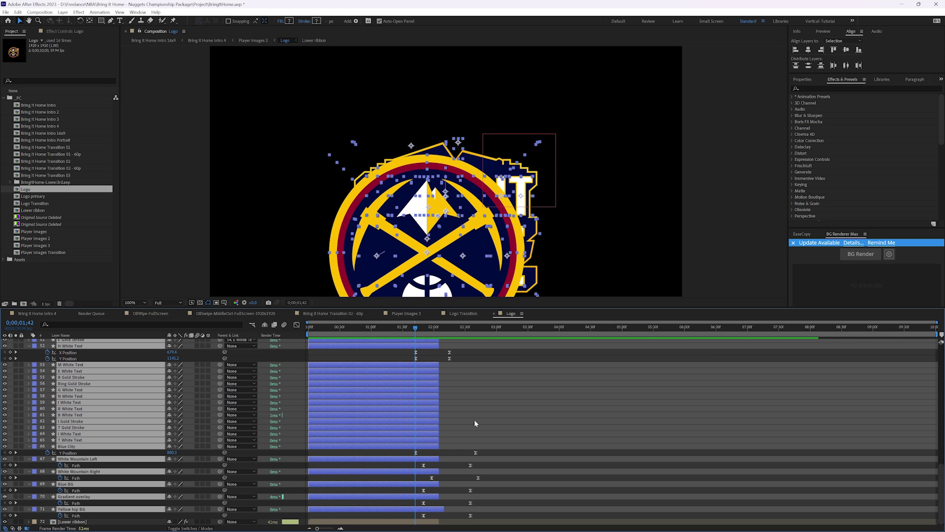
scroll(483, 411, up, 14)
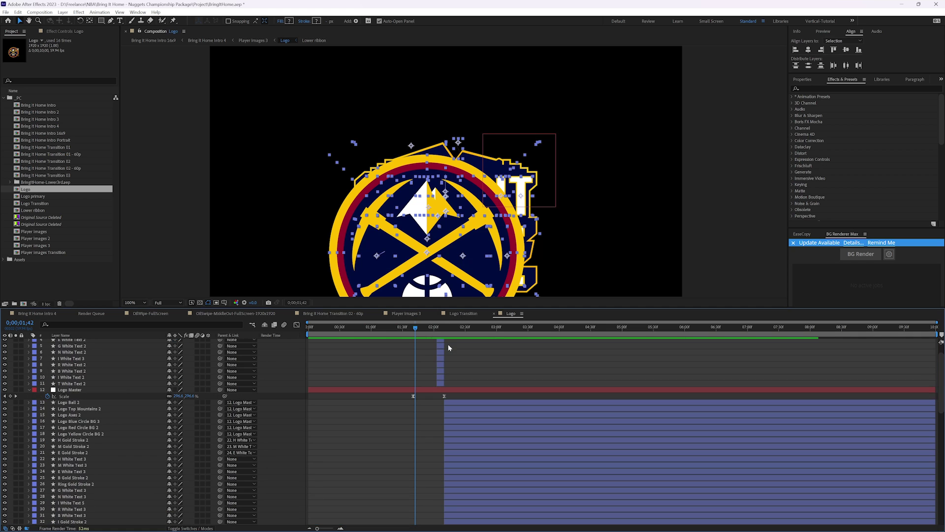
drag(436, 328, 446, 330)
drag(440, 329, 467, 336)
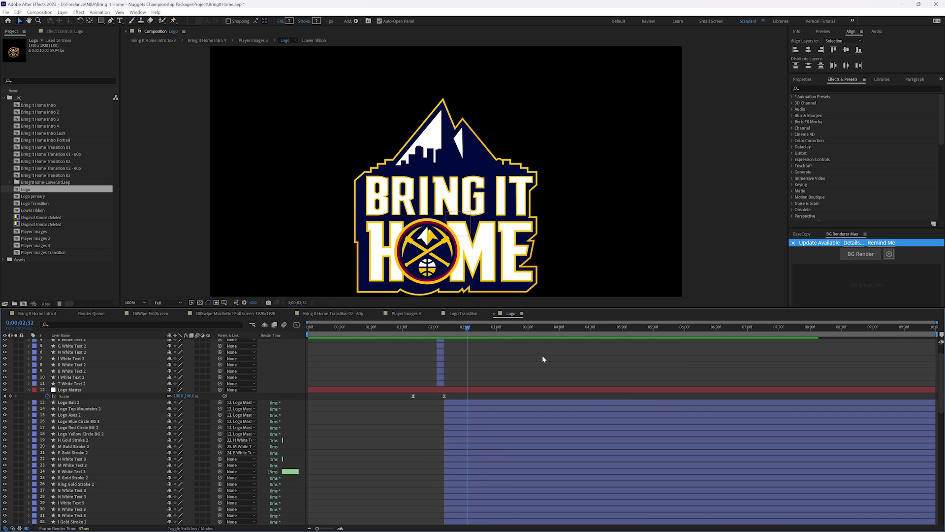
Step: Return to the Bring It Home Intro 4 composition and hide the Light 4 and Light 3 layers
key(Tab)
click(281, 320)
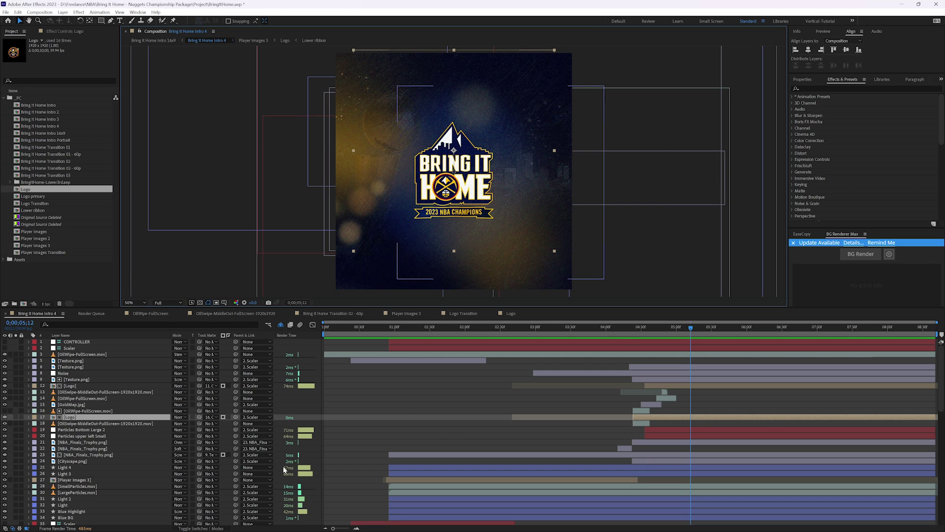
scroll(99, 418, down, 2)
scroll(100, 418, down, 1)
click(67, 410)
shift+click(68, 416)
click(4, 416)
click(4, 410)
Step: Hide the Light 2, Light and Blue Highlight layers, and toggle Blue BG off and on to isolate the plain background
click(64, 442)
shift+click(62, 449)
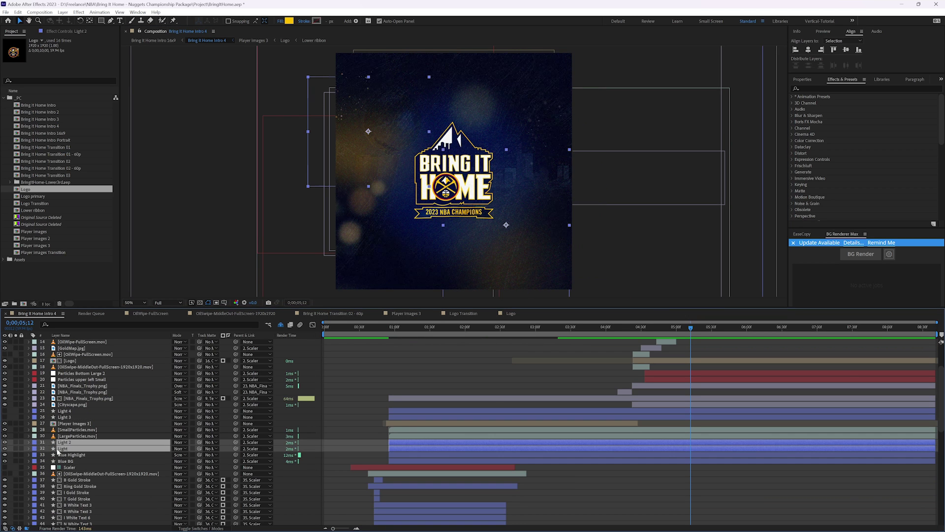
click(5, 449)
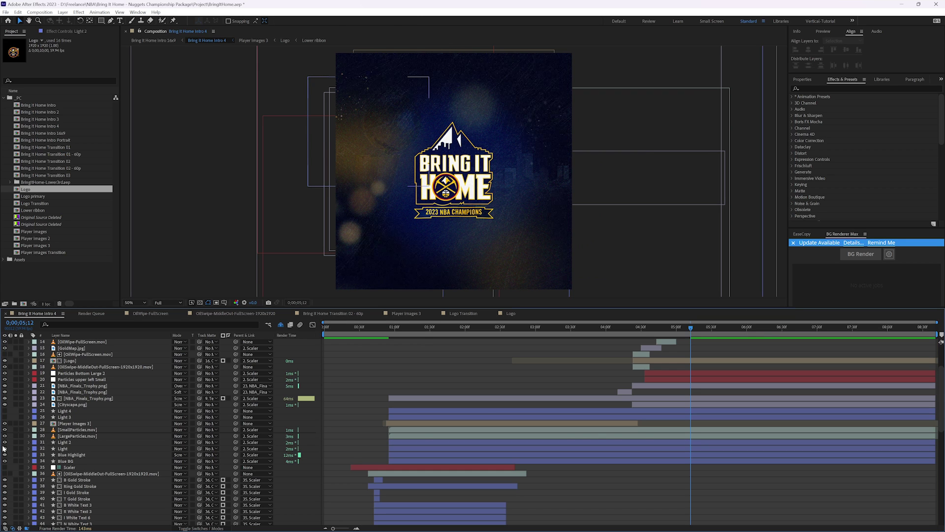
click(4, 448)
click(5, 442)
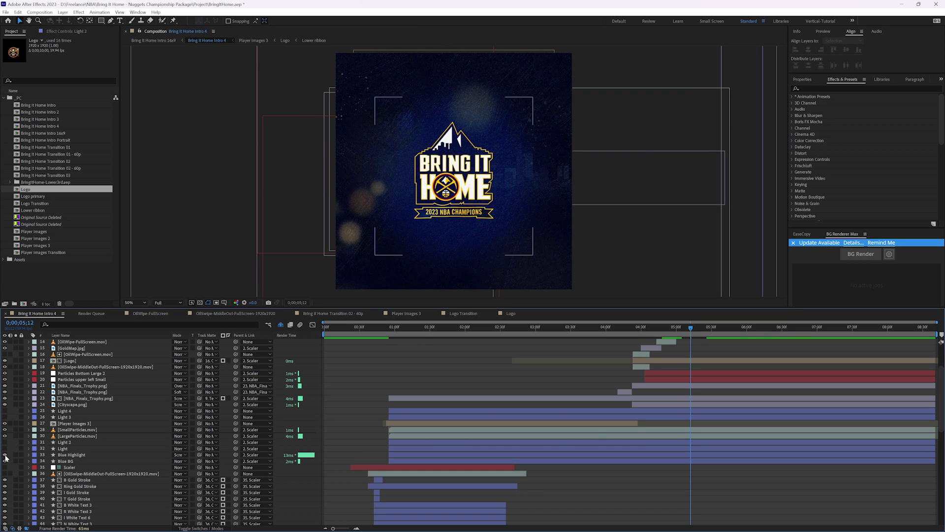
click(4, 455)
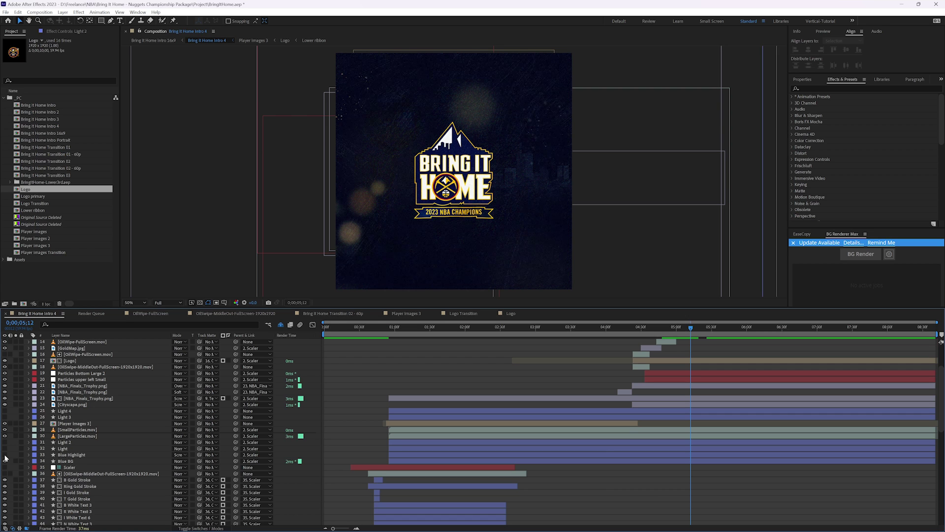
click(4, 461)
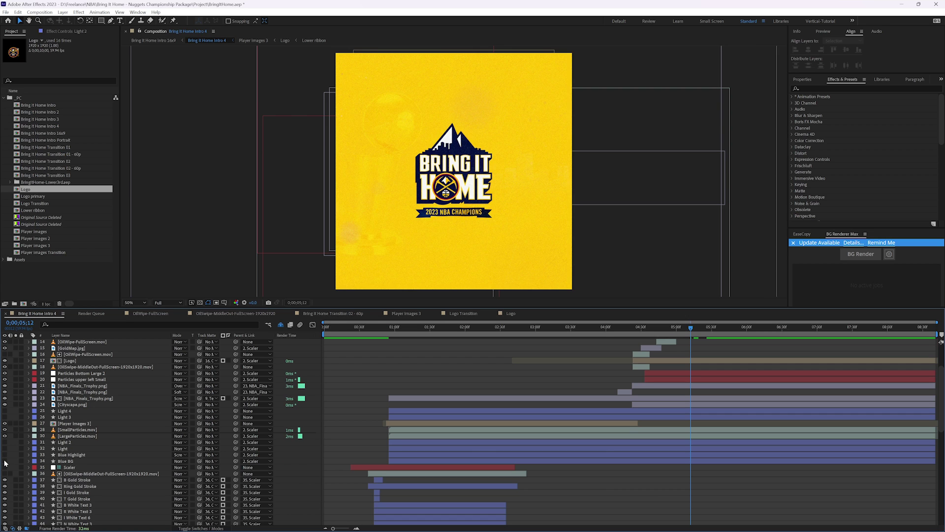
click(4, 461)
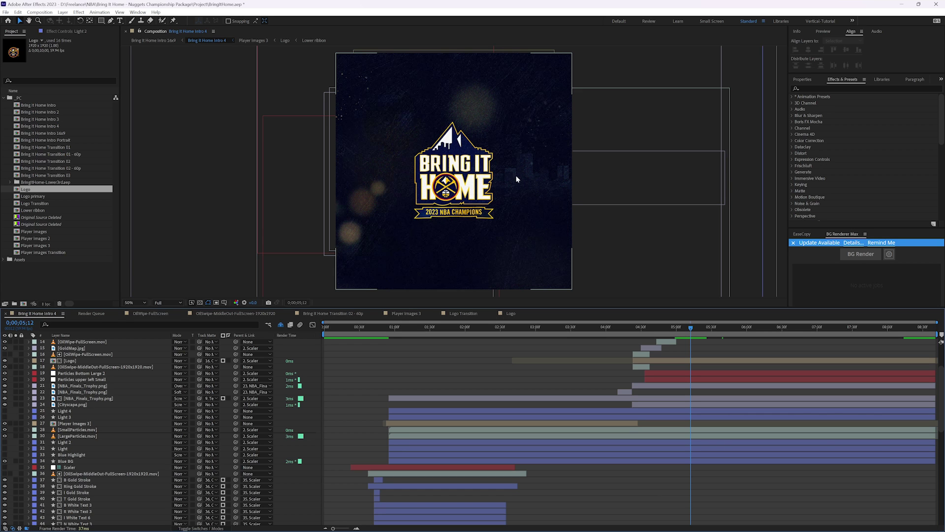
Step: Hide the Particles Bottom Large 2 and Particles upper left Small layers and inspect the background texture at 100% magnification
click(5, 378)
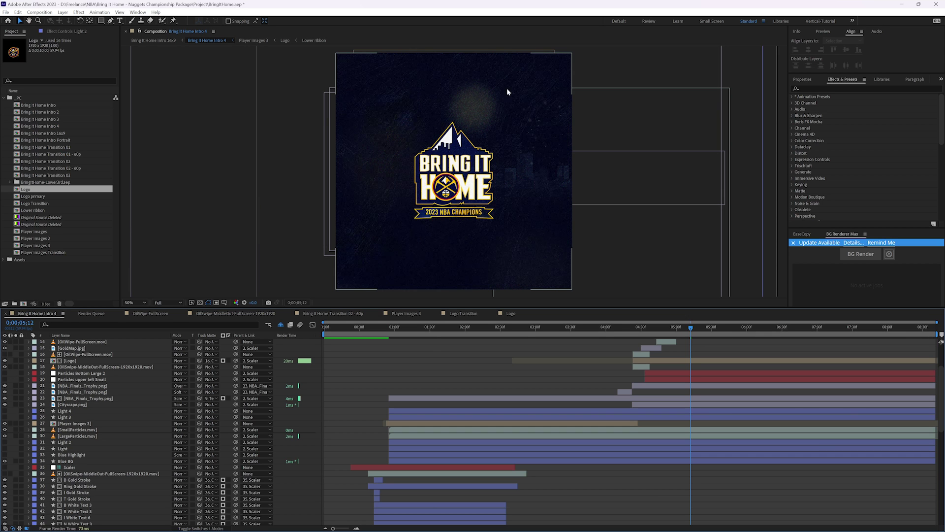
key(slash)
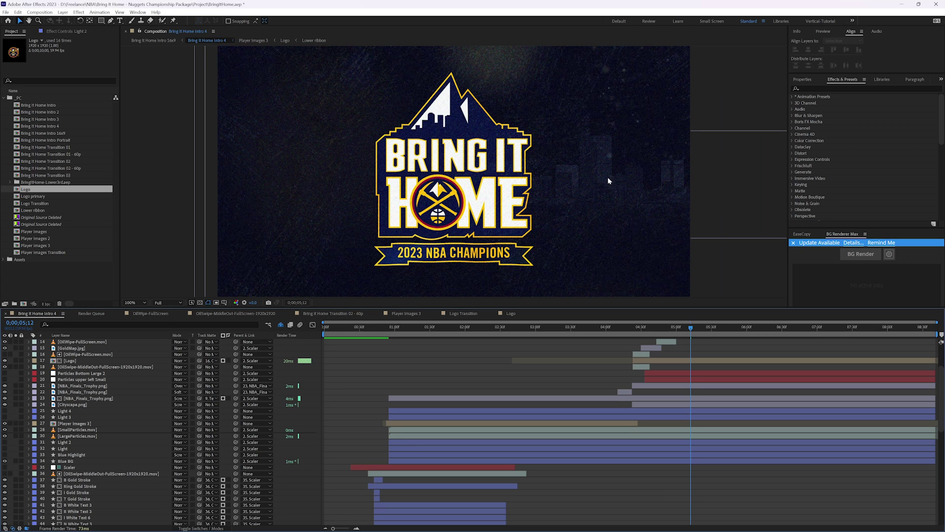
key(comma)
key(comma)
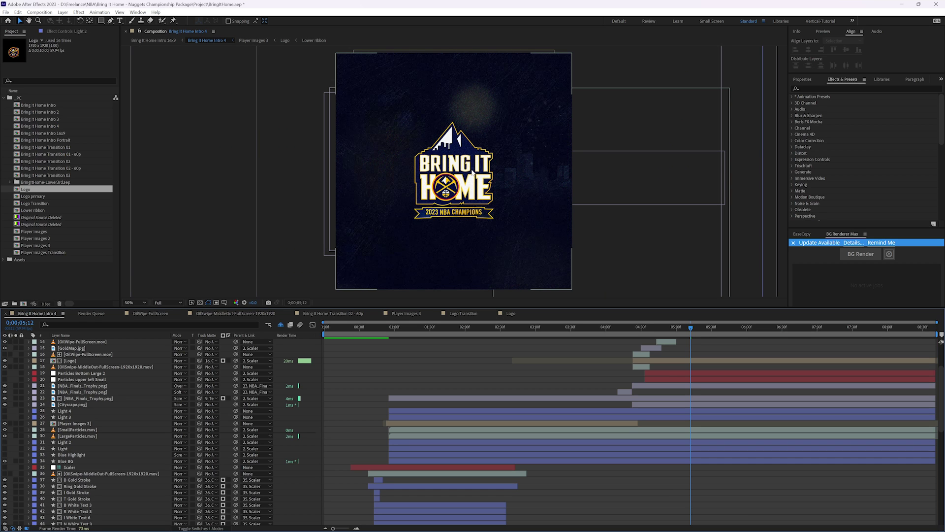
Step: Turn the Blue Highlight, Light and Light 2 layers back on to rebuild the background lighting
click(5, 455)
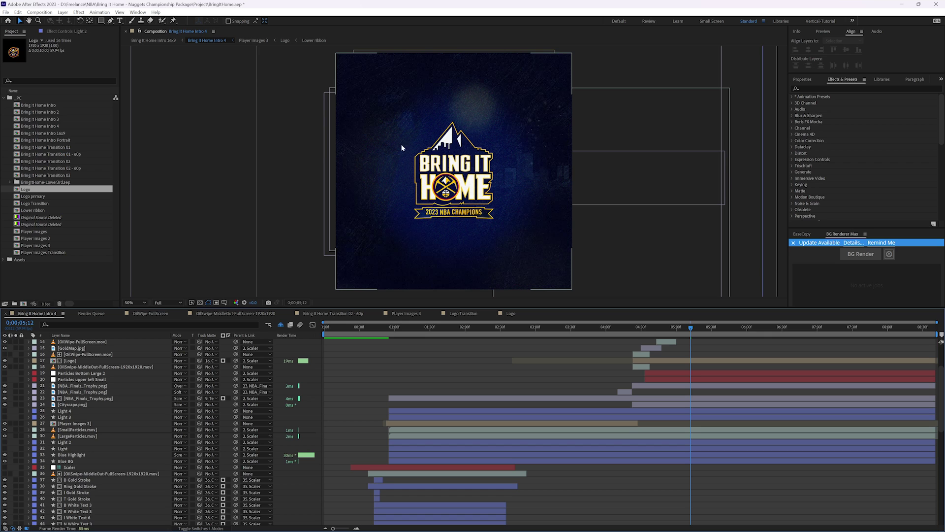
click(5, 448)
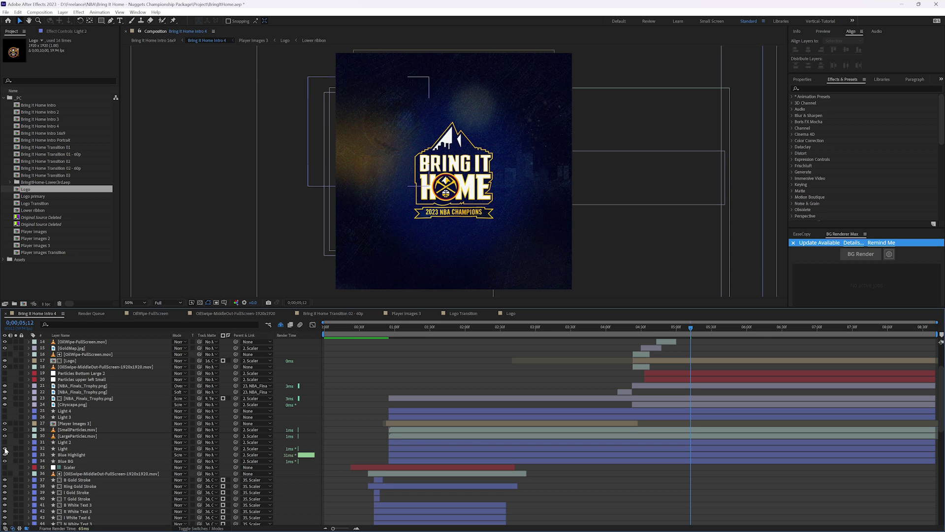
click(5, 443)
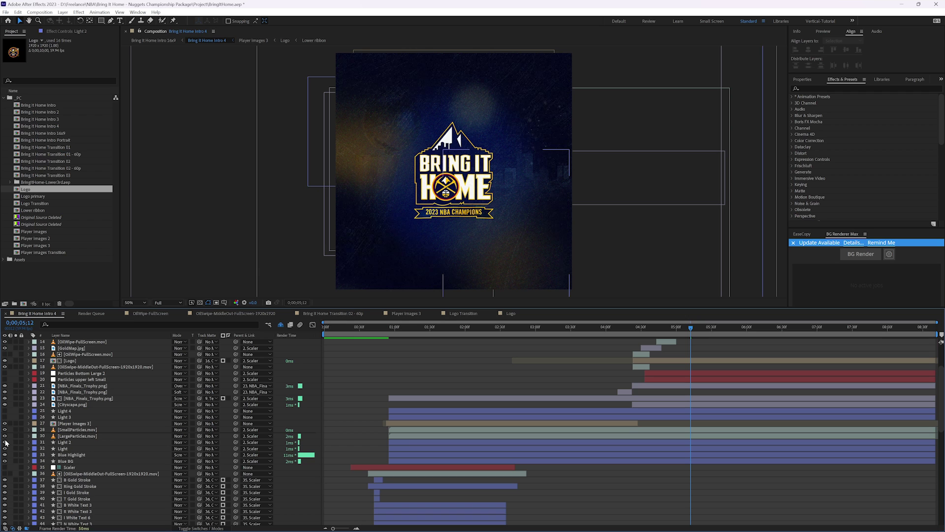
Step: Turn the Light 3 and Light 4 layers back on to complete the background lighting
click(5, 417)
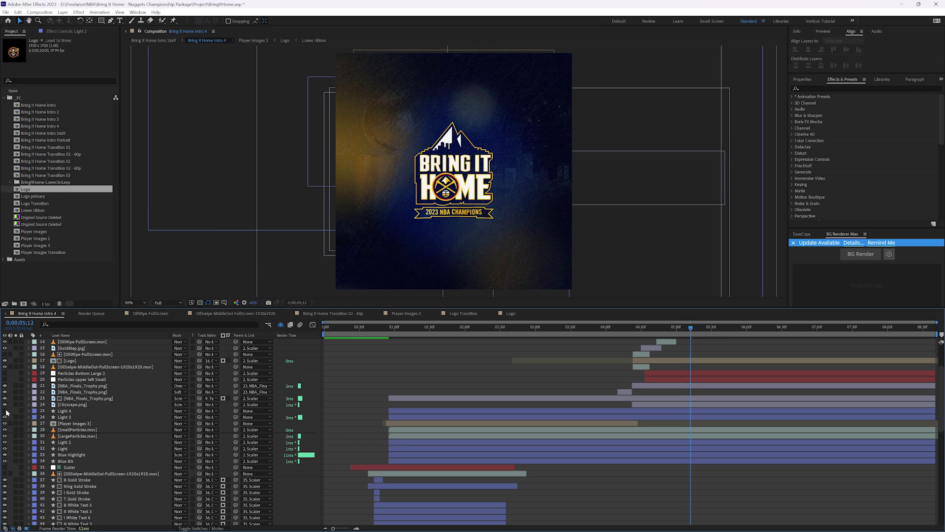
click(5, 410)
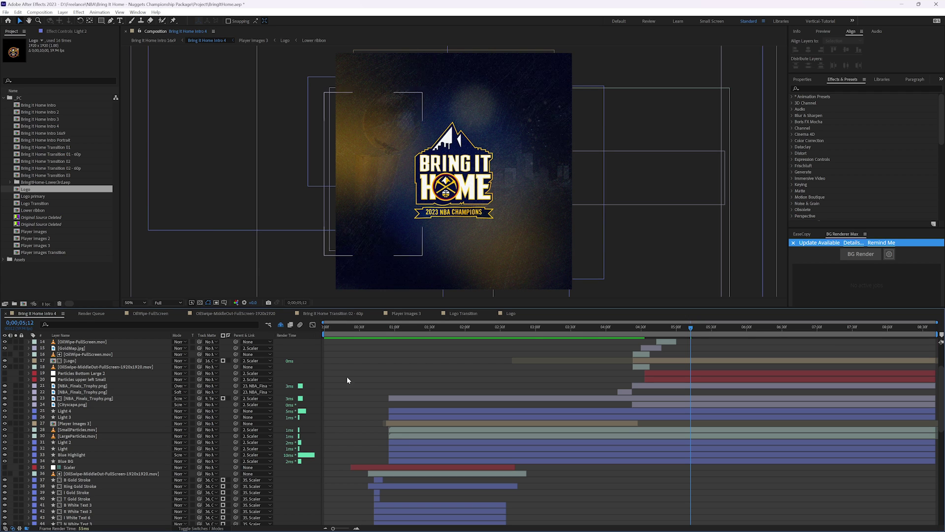
Step: Solo the Light, Light 2, Light 3 and Light 4 layers, preview their motion from 0;00;00;40, and end the solo
click(63, 443)
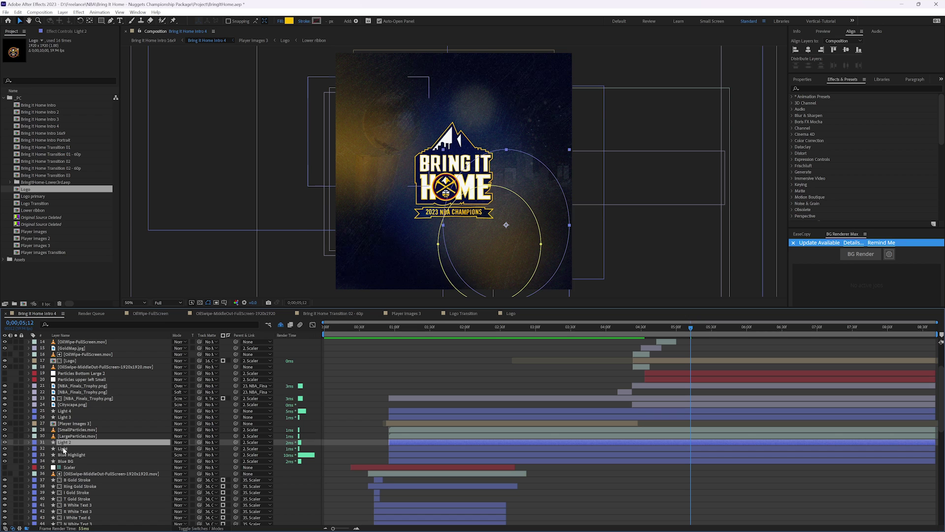
ctrl+click(63, 448)
ctrl+click(65, 417)
ctrl+click(63, 411)
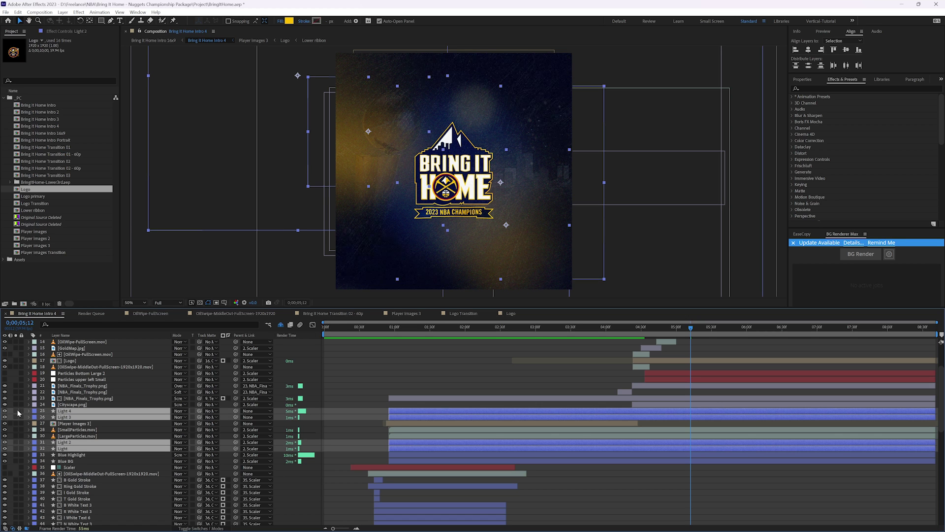
click(16, 410)
click(639, 329)
drag(602, 329, 372, 328)
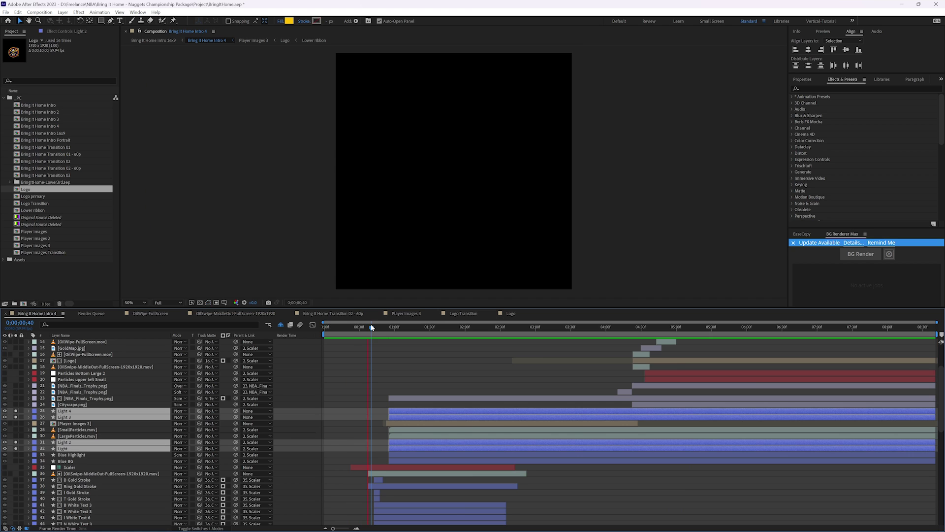
key(space)
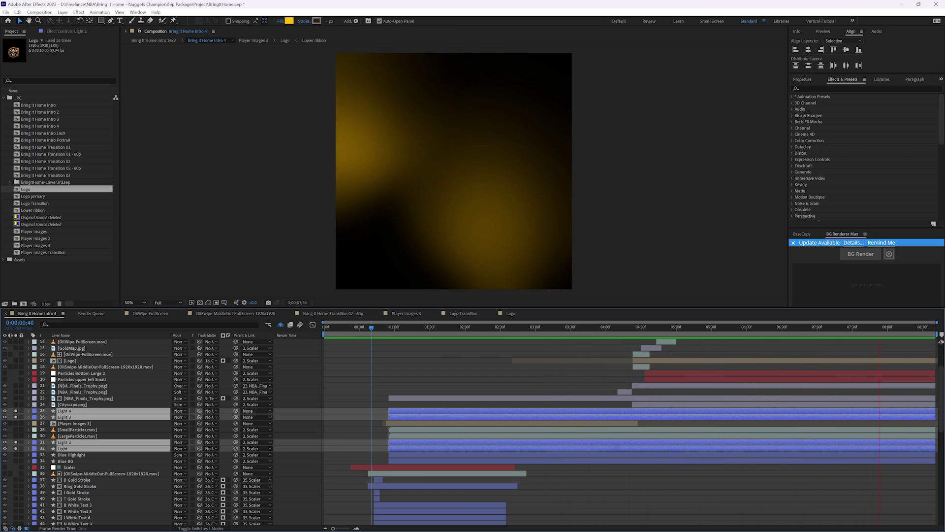
click(15, 450)
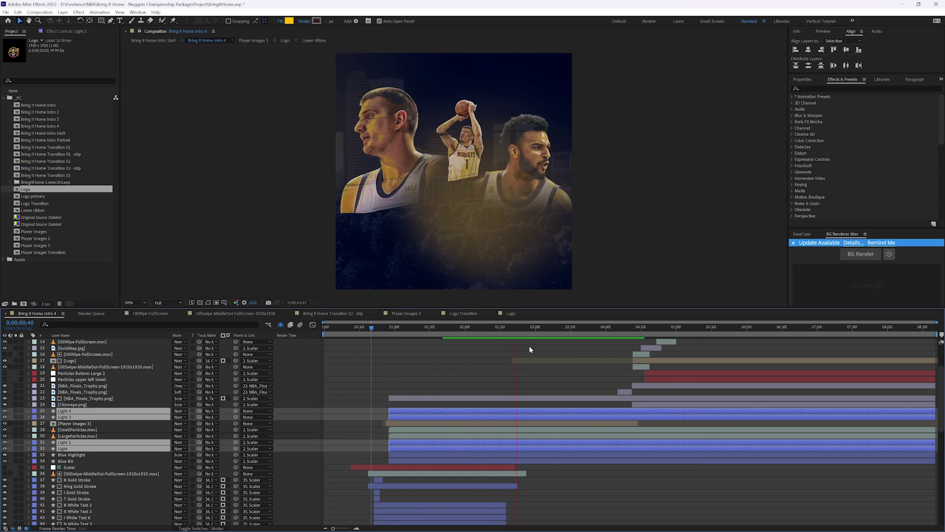
Step: Go to 0;00;06;20 and toggle all four light layers off and on to compare the background, leaving them on
click(634, 330)
drag(634, 330, 720, 329)
key(space)
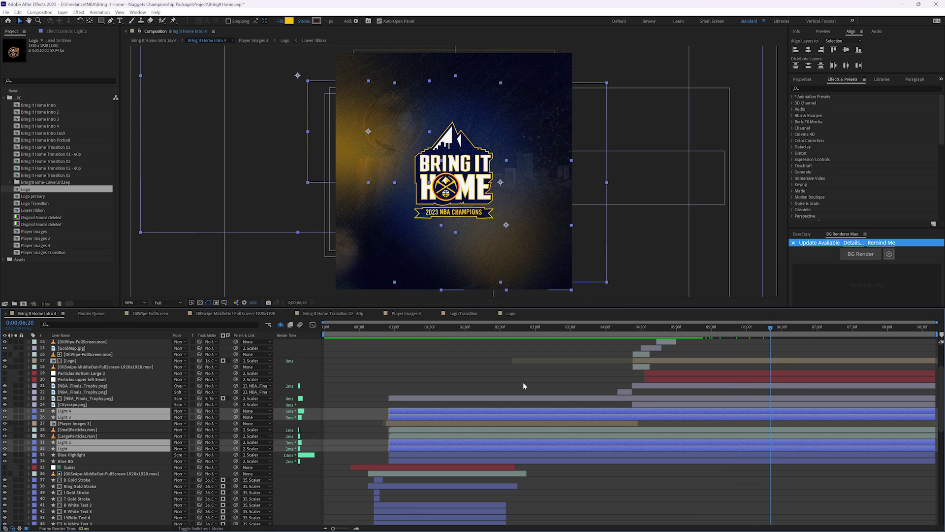
click(5, 412)
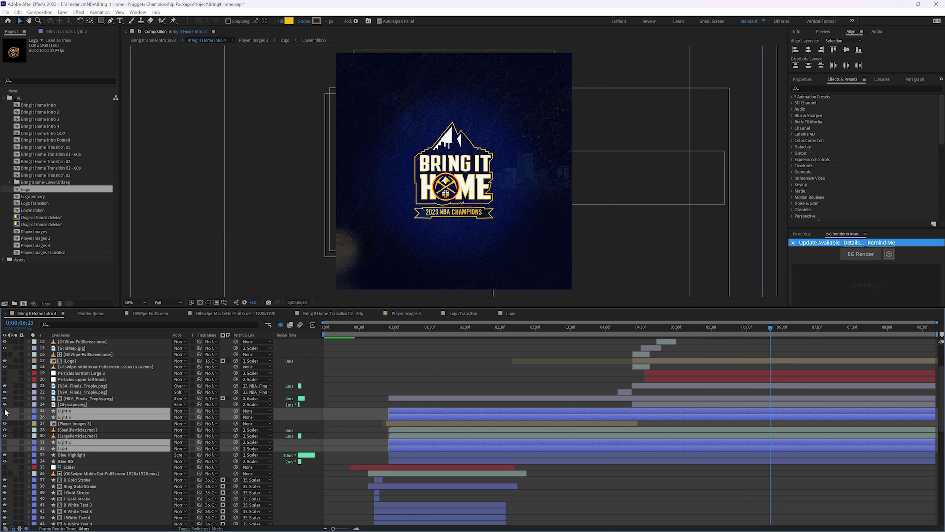
click(6, 411)
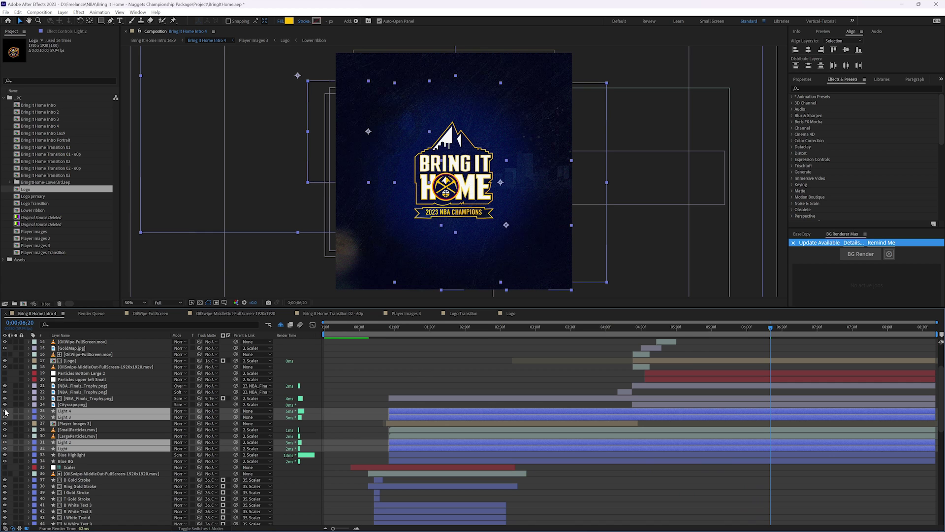
click(6, 411)
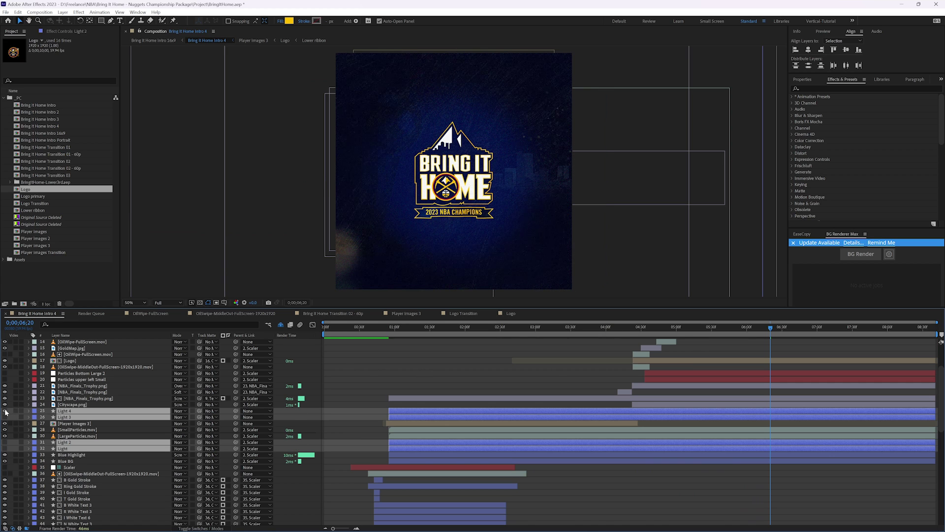
click(5, 412)
click(6, 411)
click(5, 411)
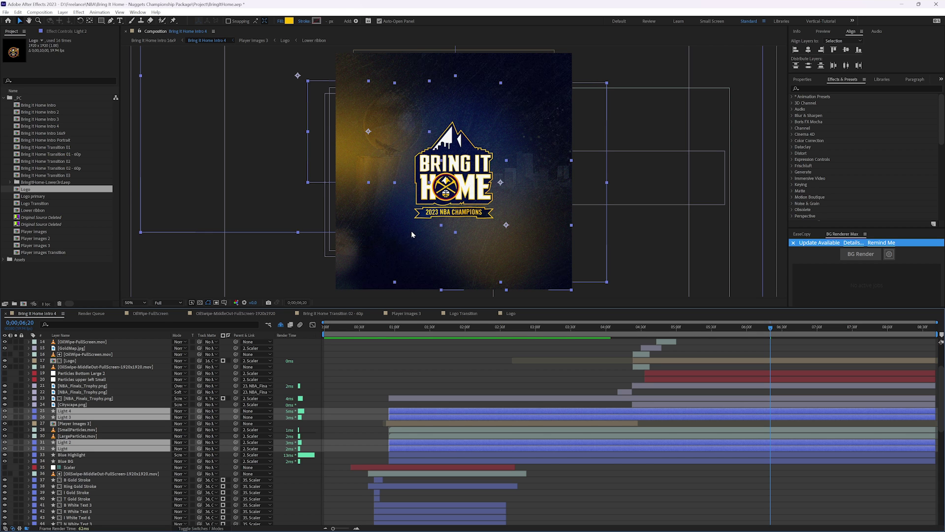
Step: Go to 0;00;06;01 and briefly solo the Blue Highlight layer to view it with the other layers hidden
mouse_move(757, 333)
mouse_down()
mouse_move(670, 333)
mouse_move(749, 330)
mouse_up()
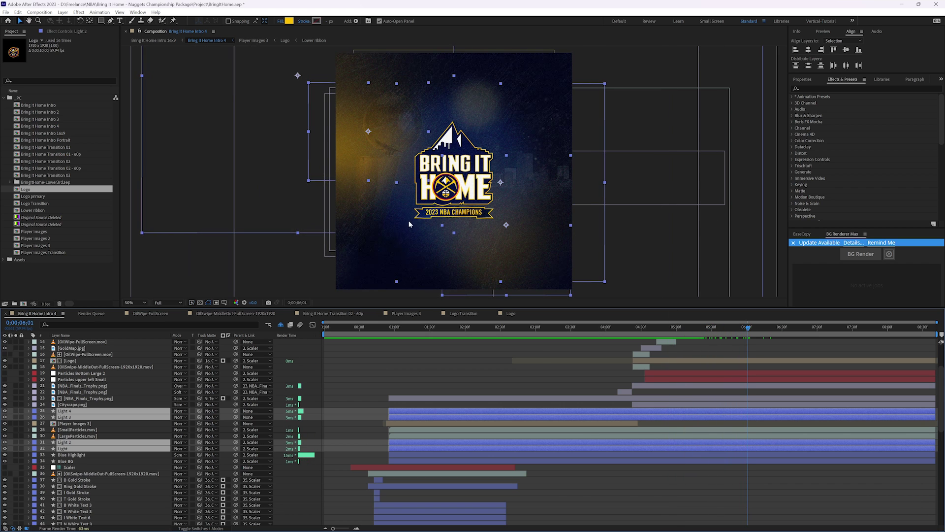
click(16, 455)
click(16, 455)
Step: Turn the Particles Bottom Large 2 and Particles upper left Small layers back on
scroll(130, 414, up, 1)
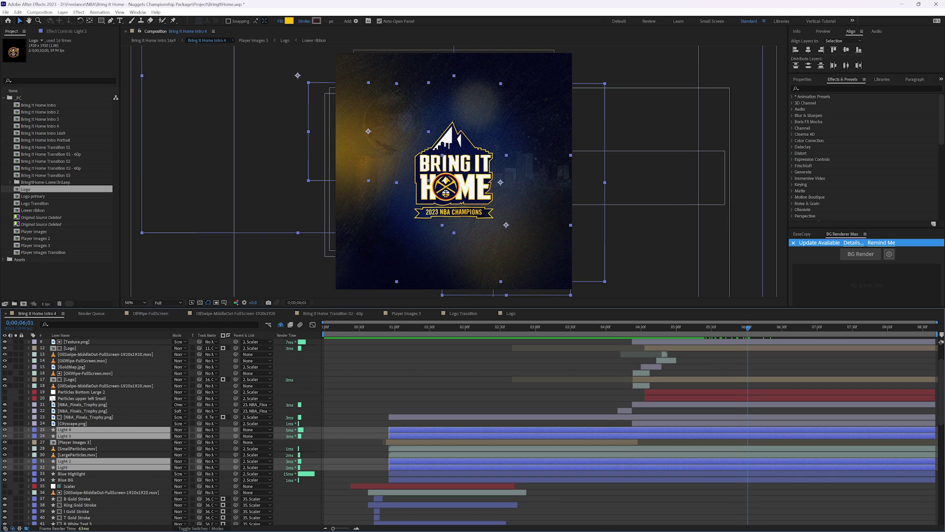
drag(5, 399, 5, 392)
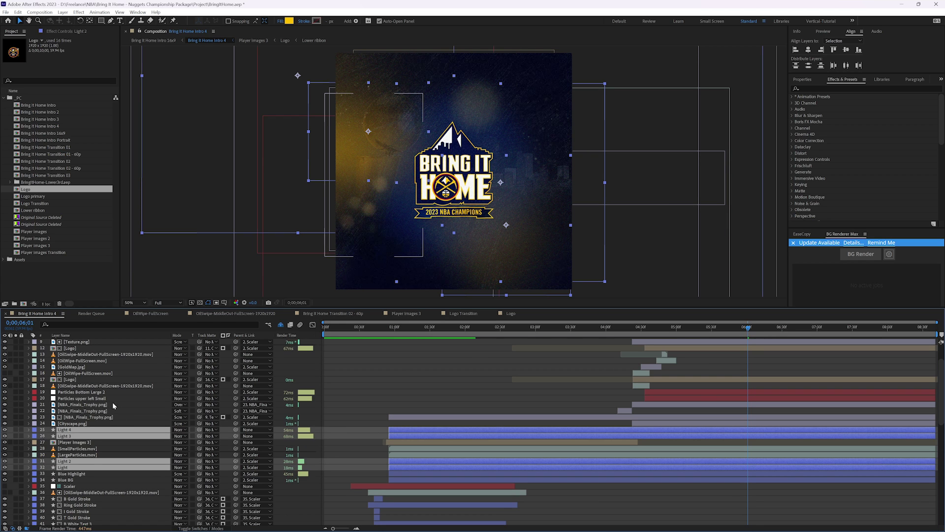
Step: Scrub the closing wipe to 0;00;08;24 and check the blending mode of the uppermost OilWipe-FullScreen.mov layer without changing it
click(119, 388)
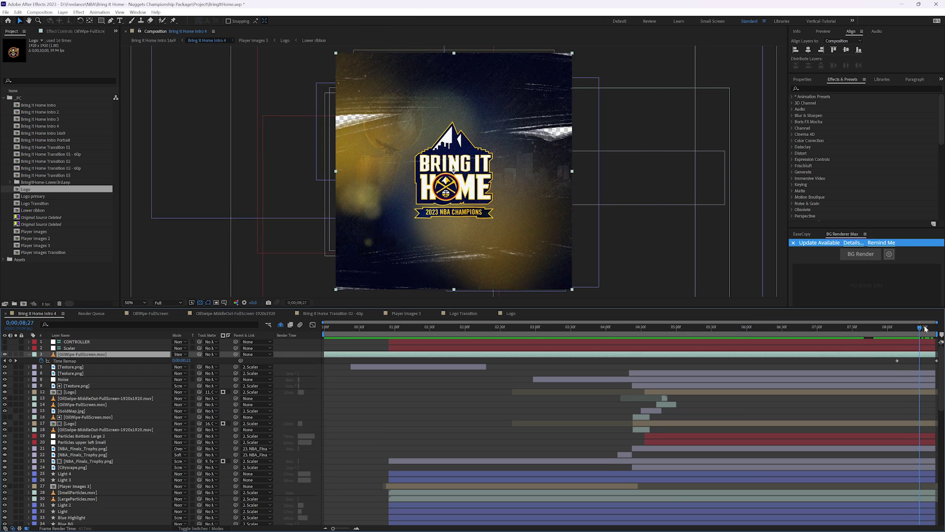
drag(922, 326, 901, 328)
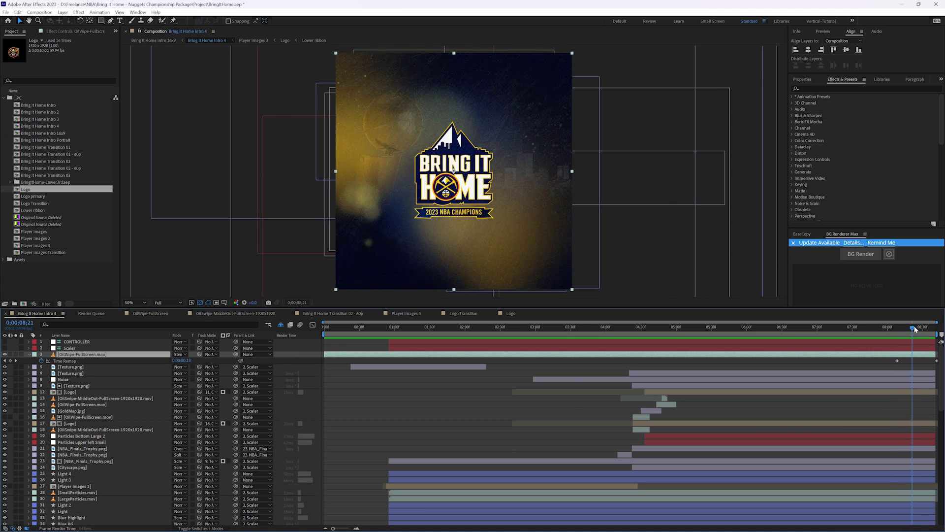
mouse_move(899, 328)
mouse_down()
mouse_move(938, 328)
mouse_move(906, 324)
mouse_move(914, 324)
mouse_up()
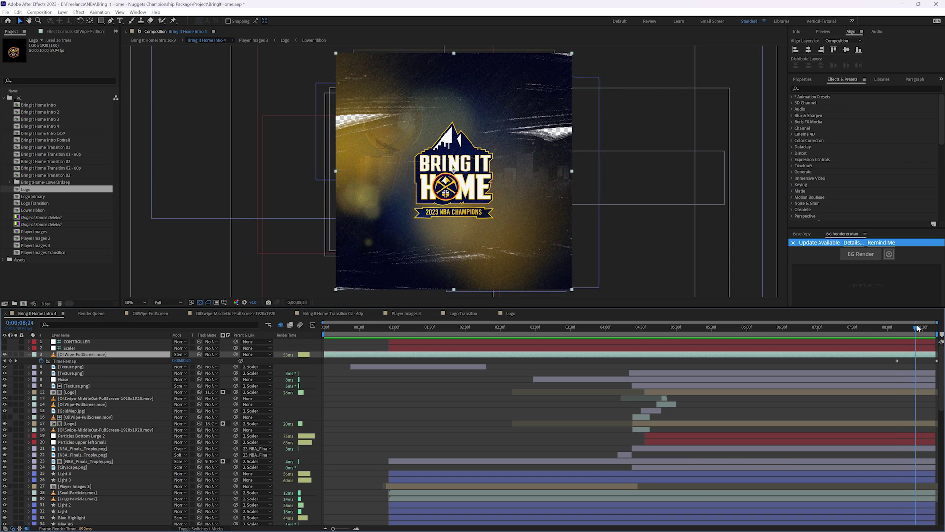
click(179, 354)
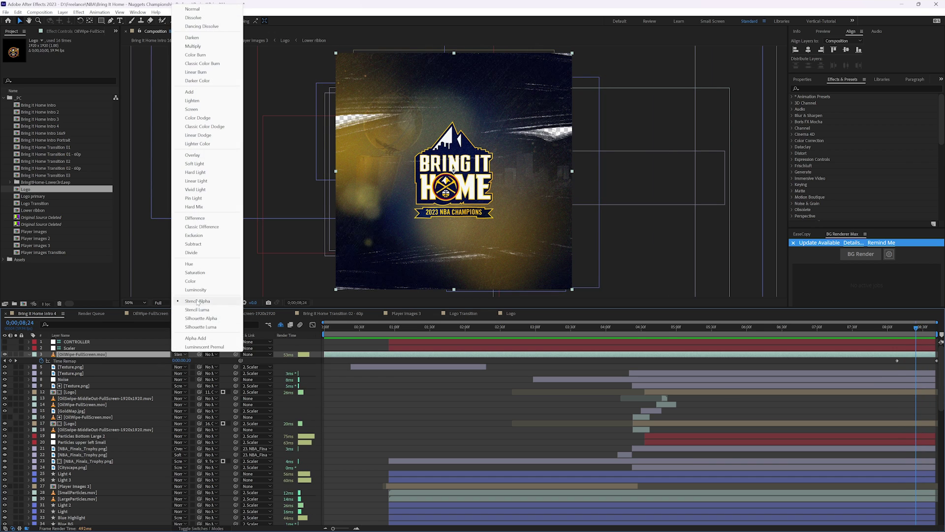
click(113, 352)
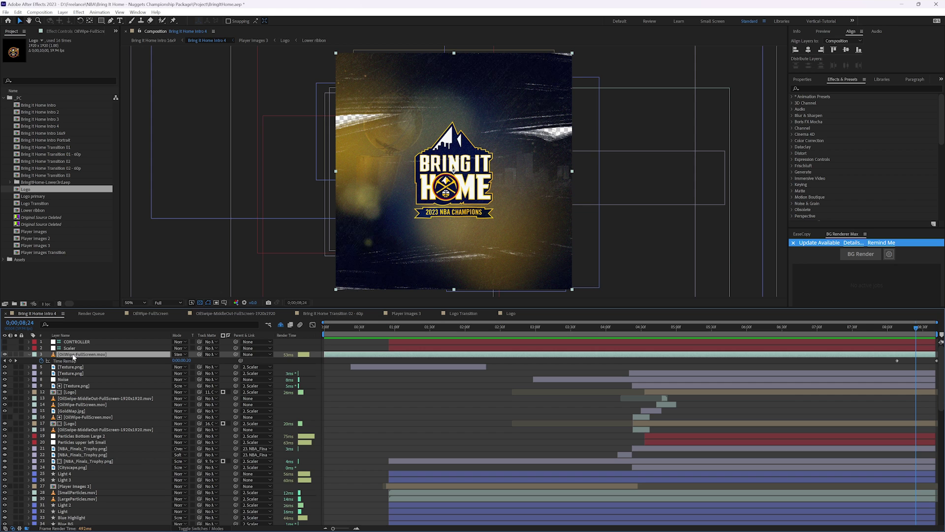
Step: Scrub back and forth across the OilWipe-FullScreen.mov layer's Time Remap keyframes to examine how the closing wipe starts and progresses
mouse_move(921, 328)
mouse_down()
mouse_move(902, 327)
mouse_move(930, 328)
mouse_move(905, 328)
mouse_up()
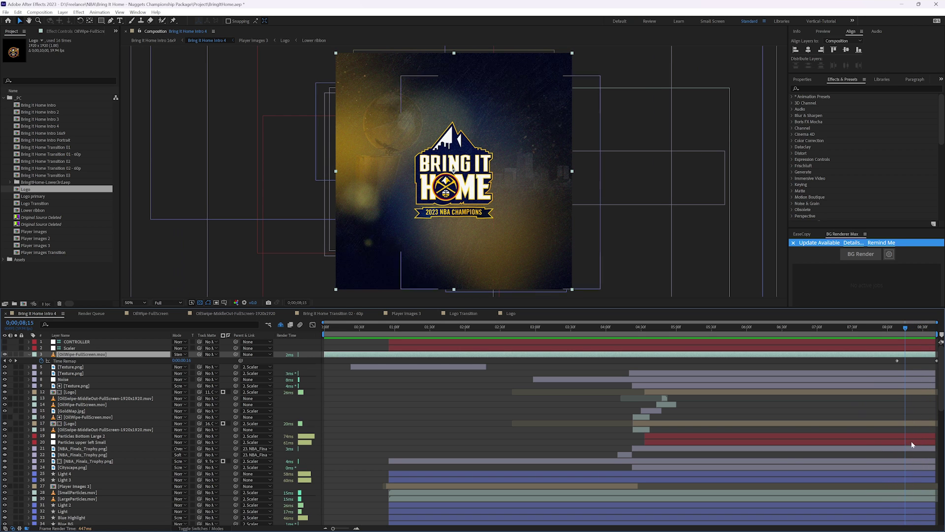
mouse_move(905, 328)
mouse_down()
mouse_move(935, 325)
mouse_move(902, 325)
mouse_move(924, 326)
mouse_up()
drag(928, 327, 895, 332)
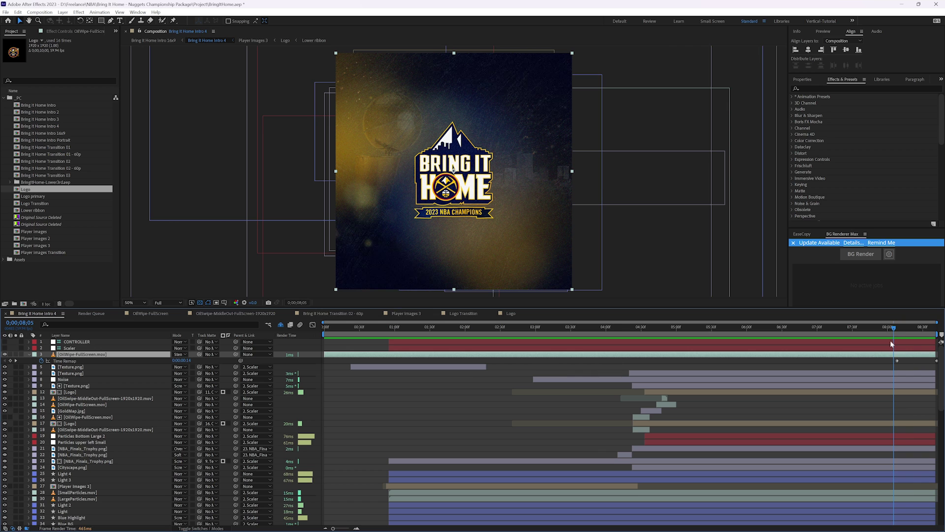
drag(897, 327, 899, 328)
drag(900, 326, 855, 333)
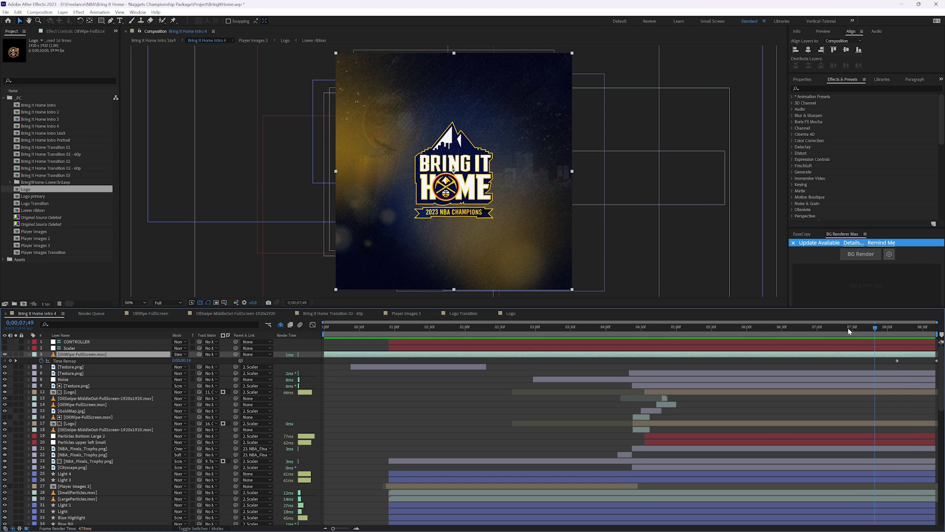
Step: Play the Bring It Home Intro 4 composition from its first frame
drag(413, 326, 302, 341)
key(space)
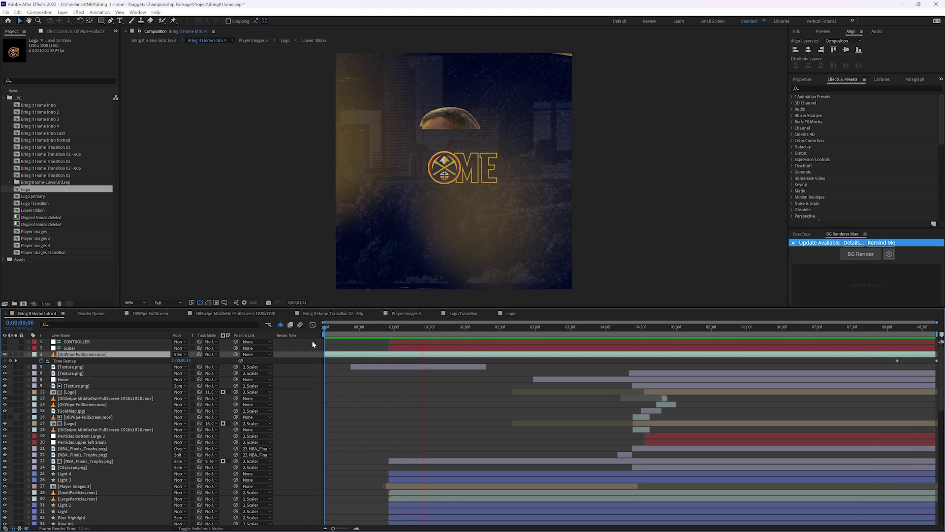